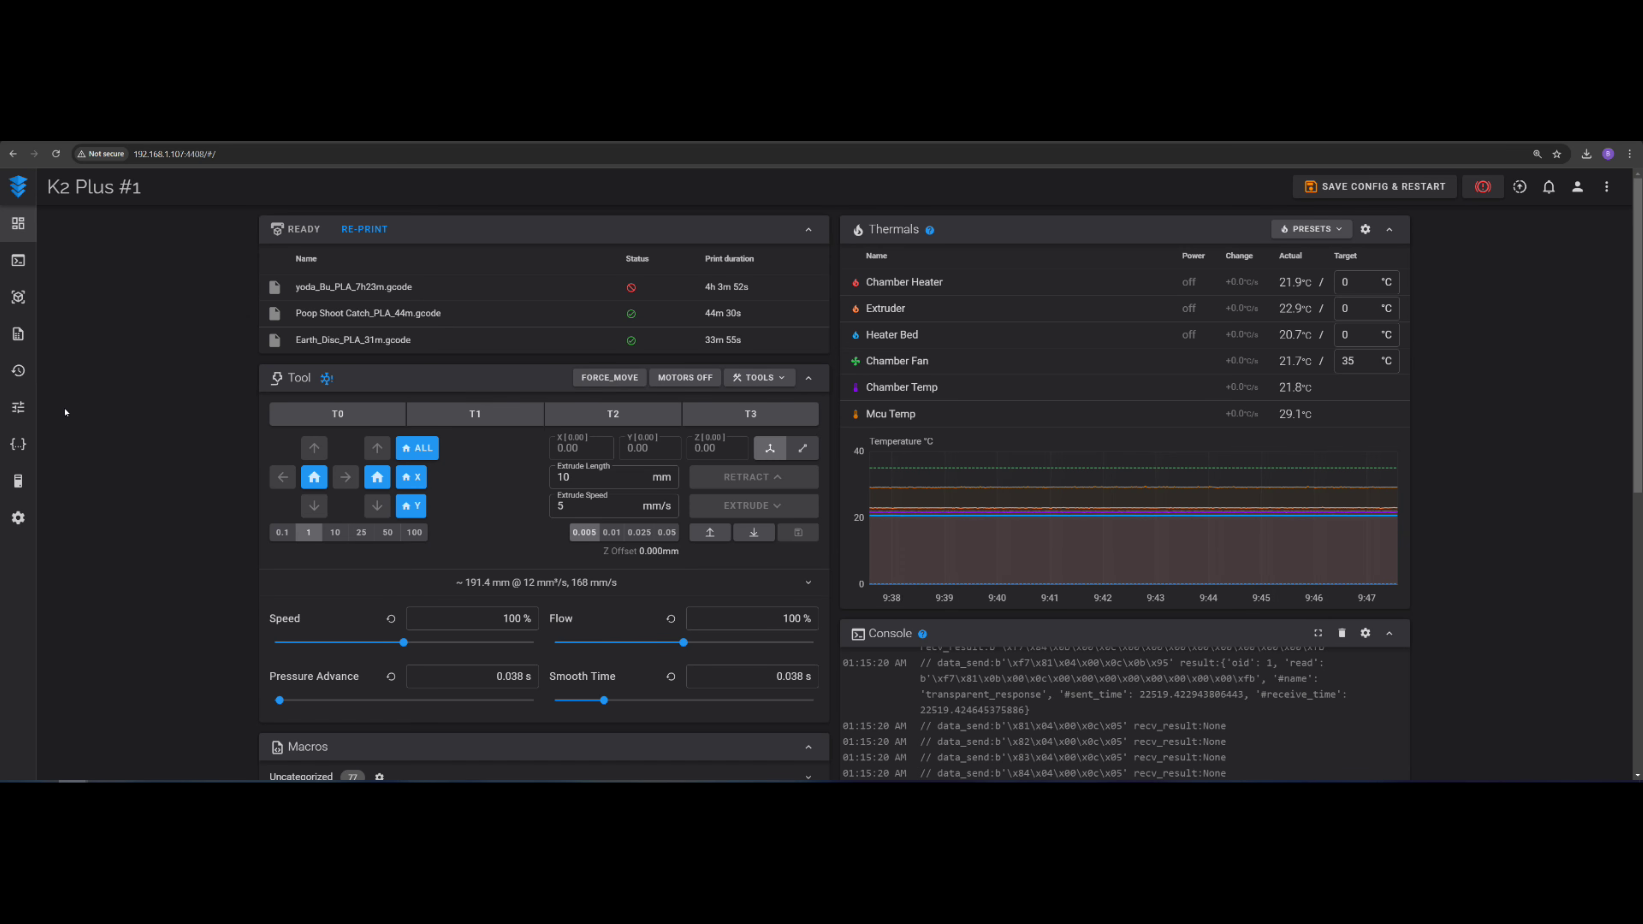
Step: Open Fluidd's Configuration Files page listing printer.cfg, set_z_offset.cfg and gcode_macro.cfg
click(18, 444)
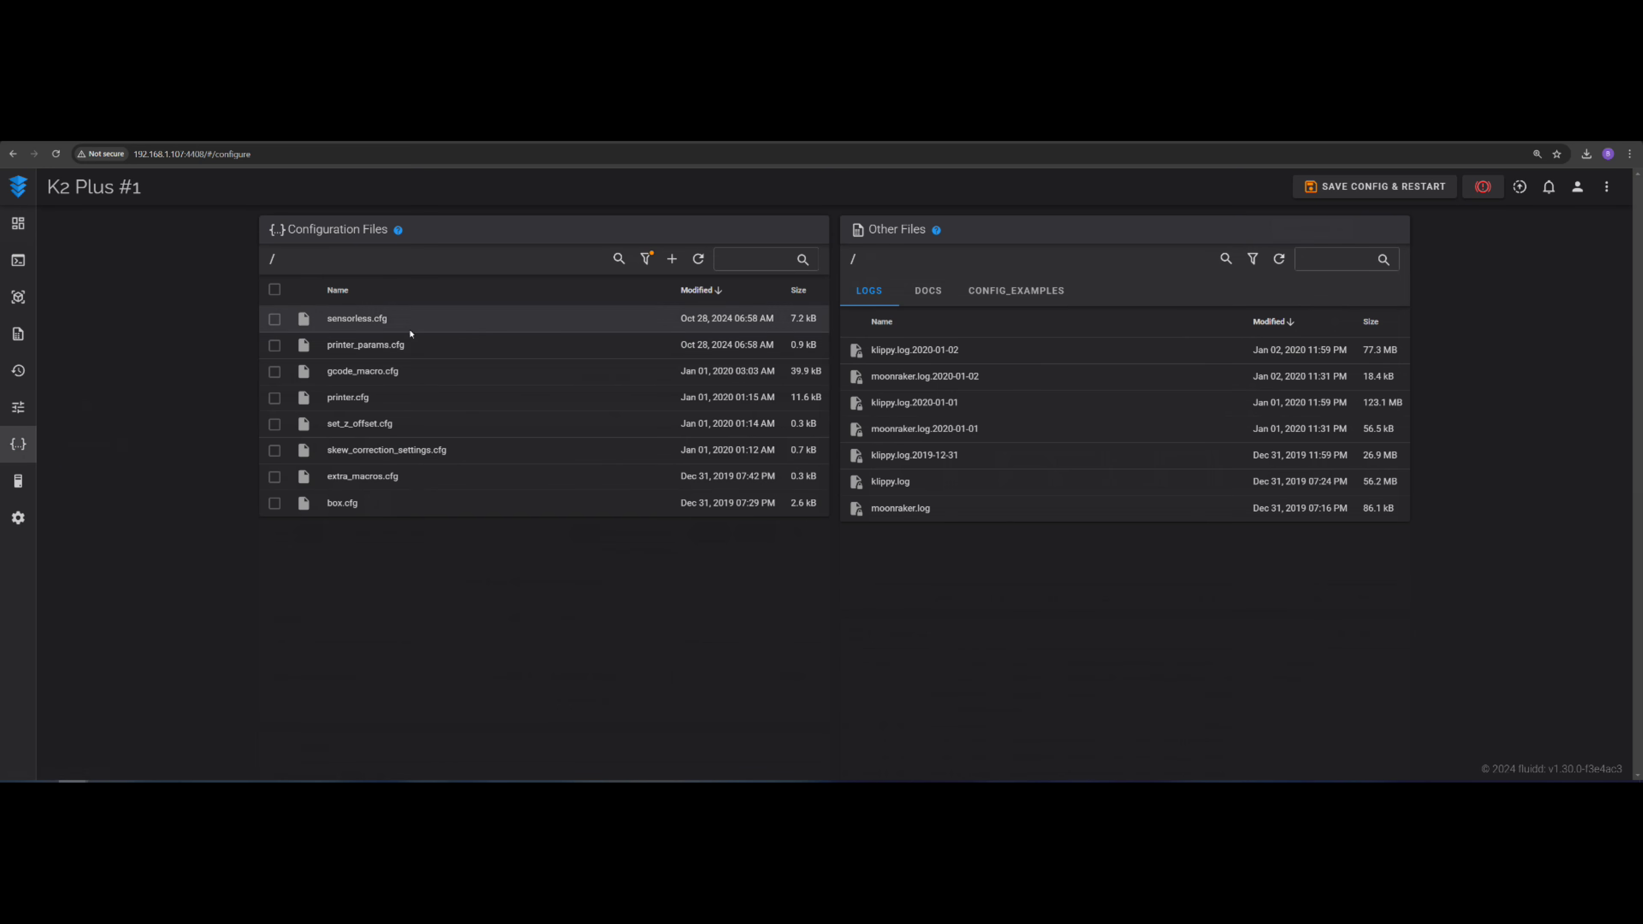
Step: Open printer.cfg and find the commented z_offset value in the [prtouch_v3] section
click(349, 398)
scroll(236, 512, down, 15)
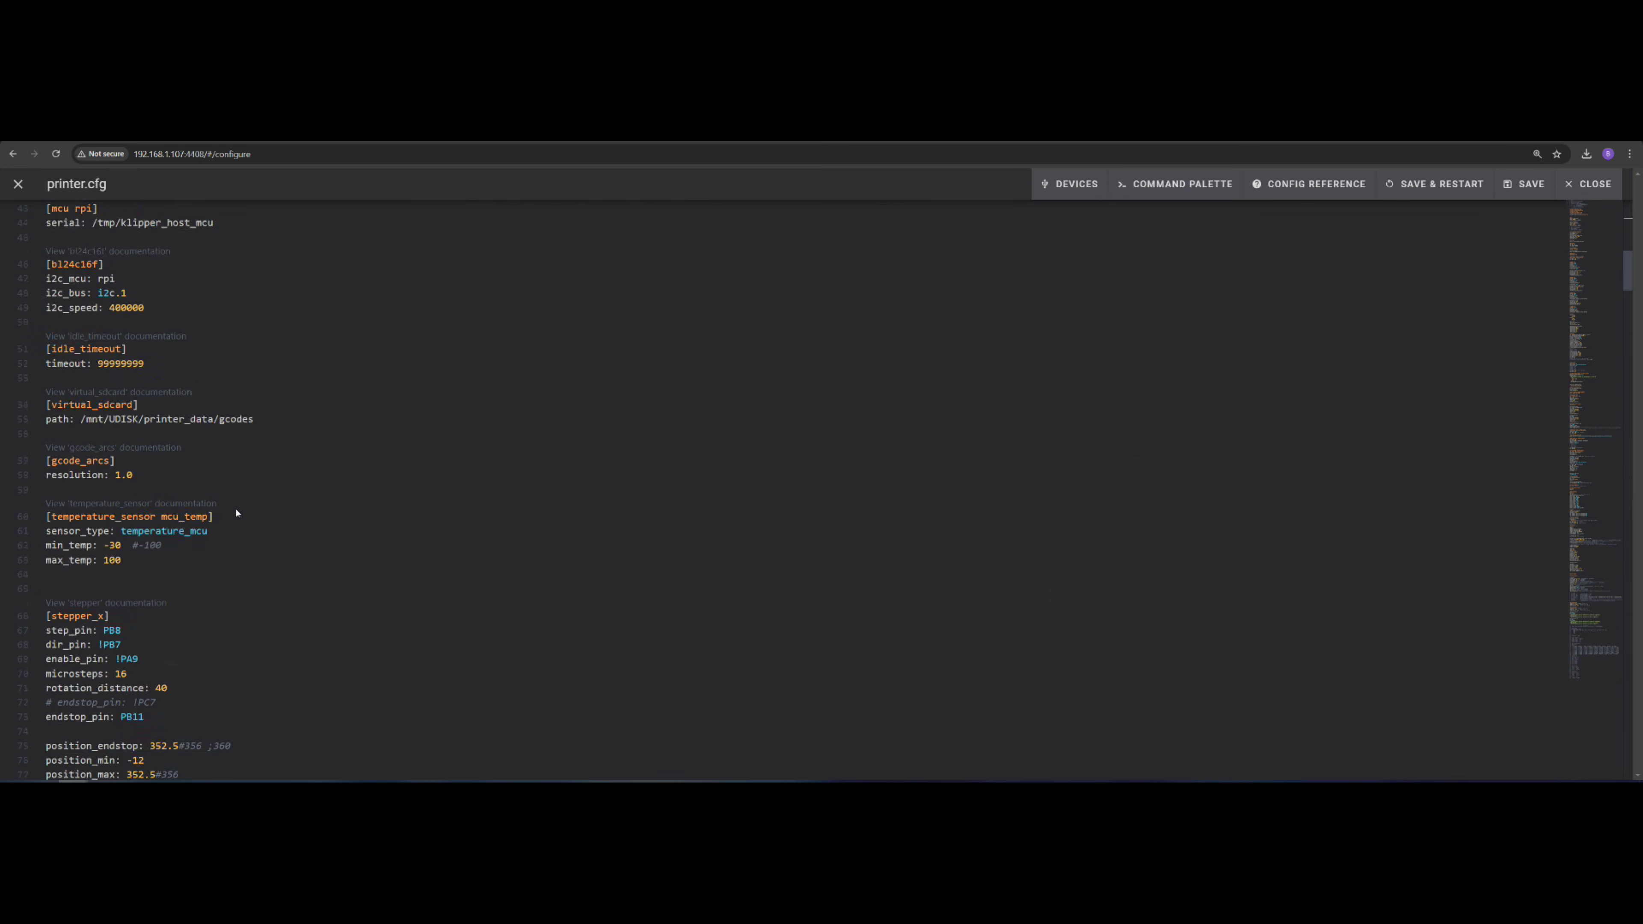
scroll(230, 516, down, 8)
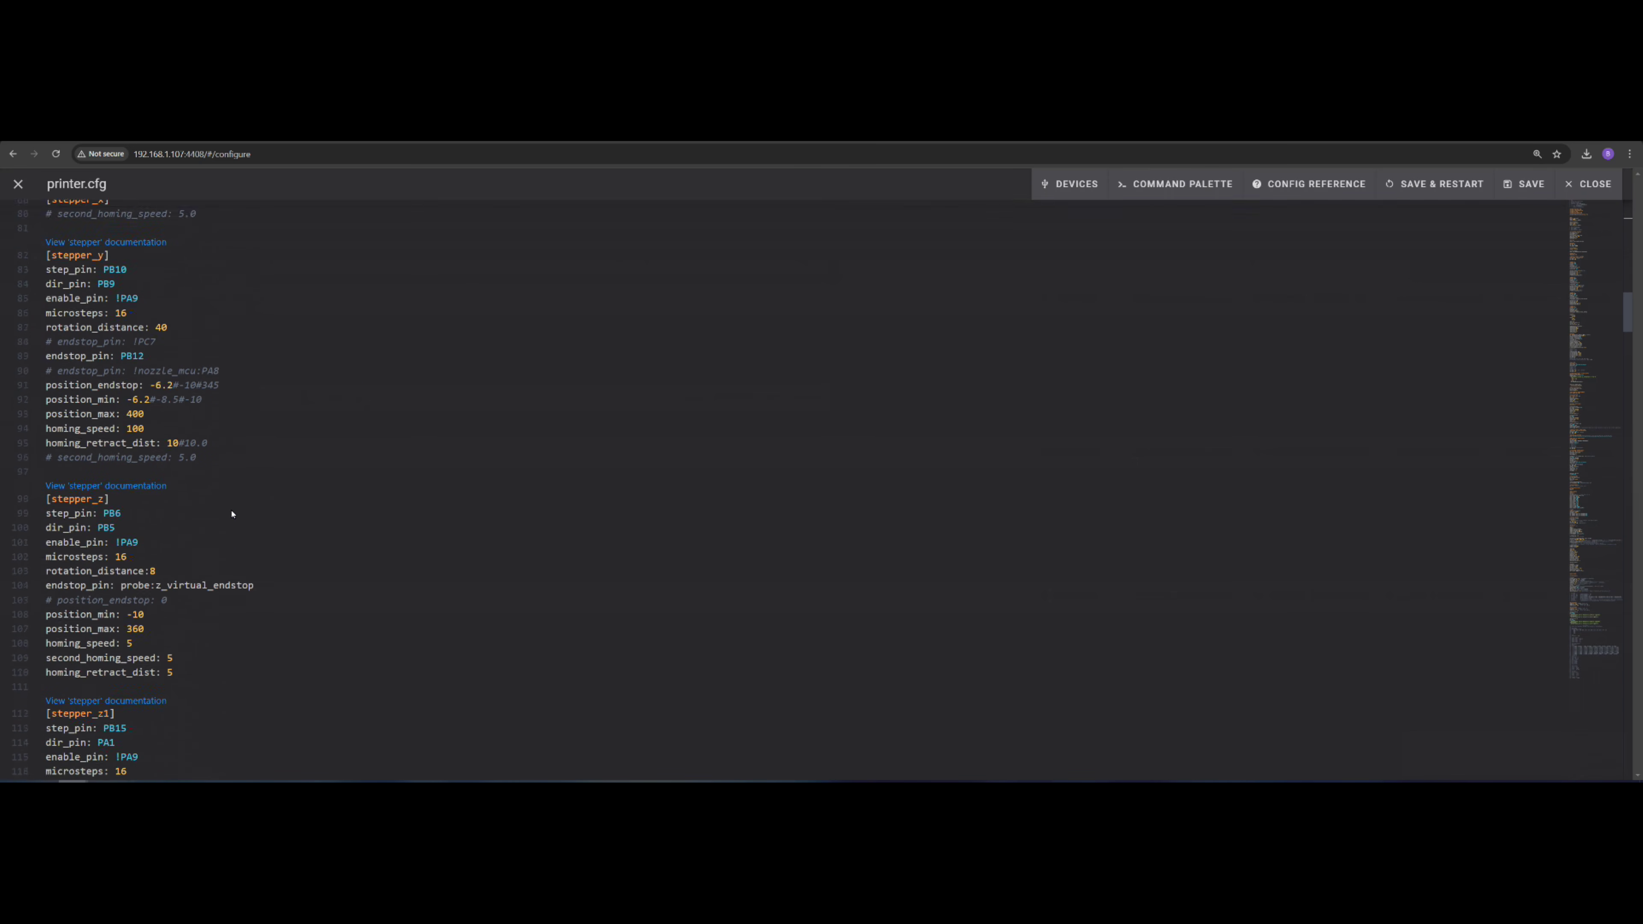
scroll(233, 509, down, 10)
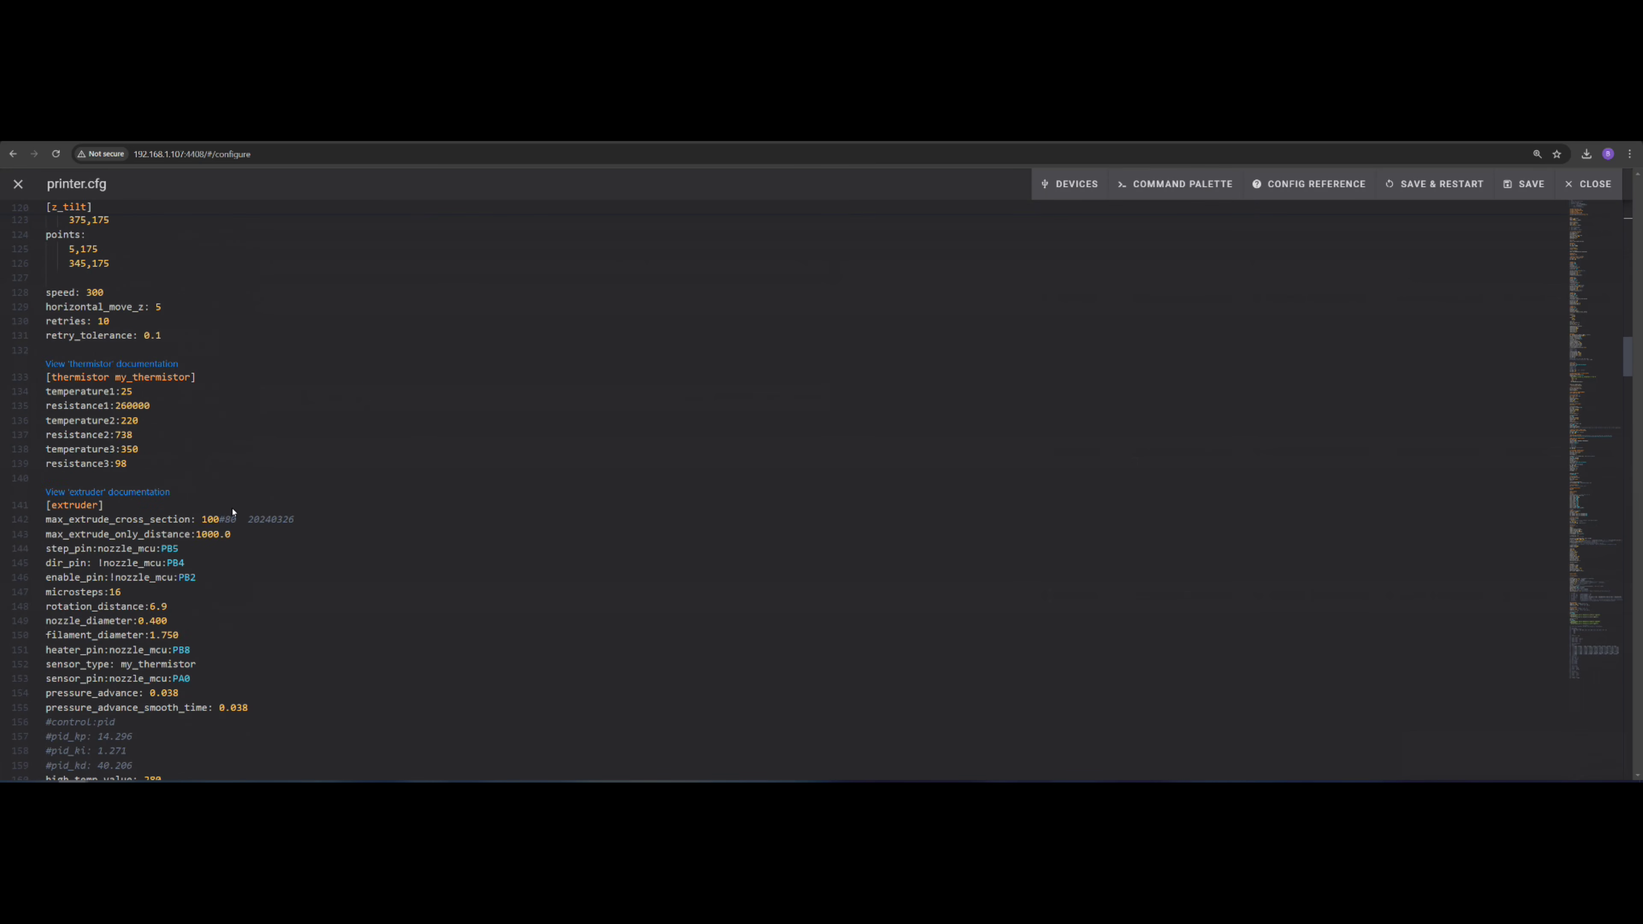
scroll(233, 528, down, 12)
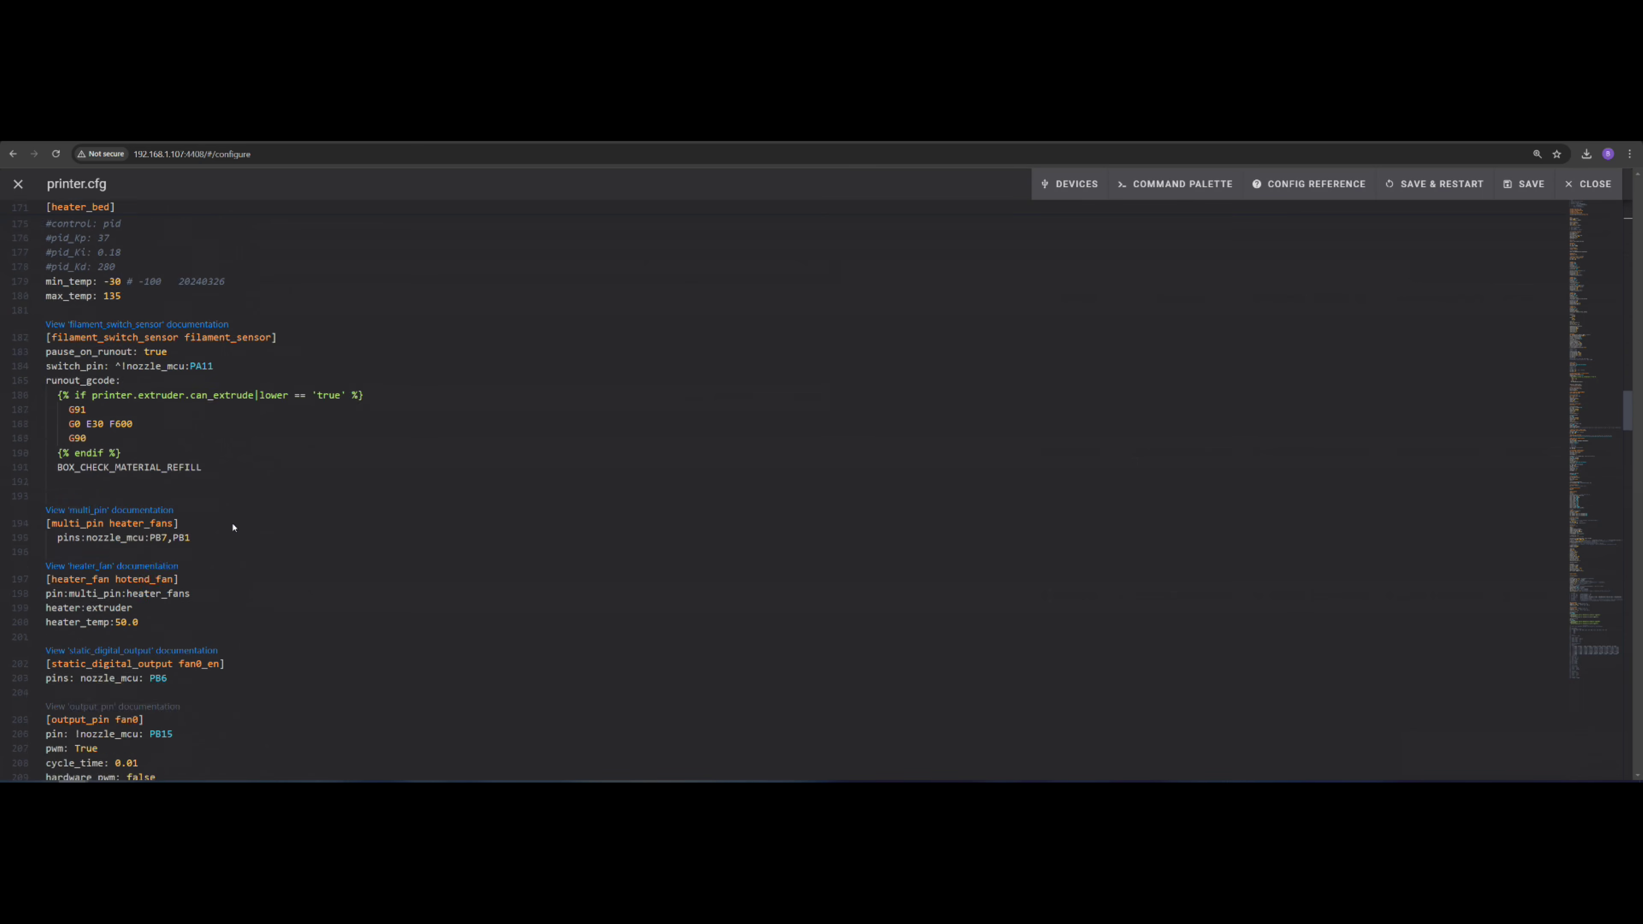
scroll(228, 531, down, 10)
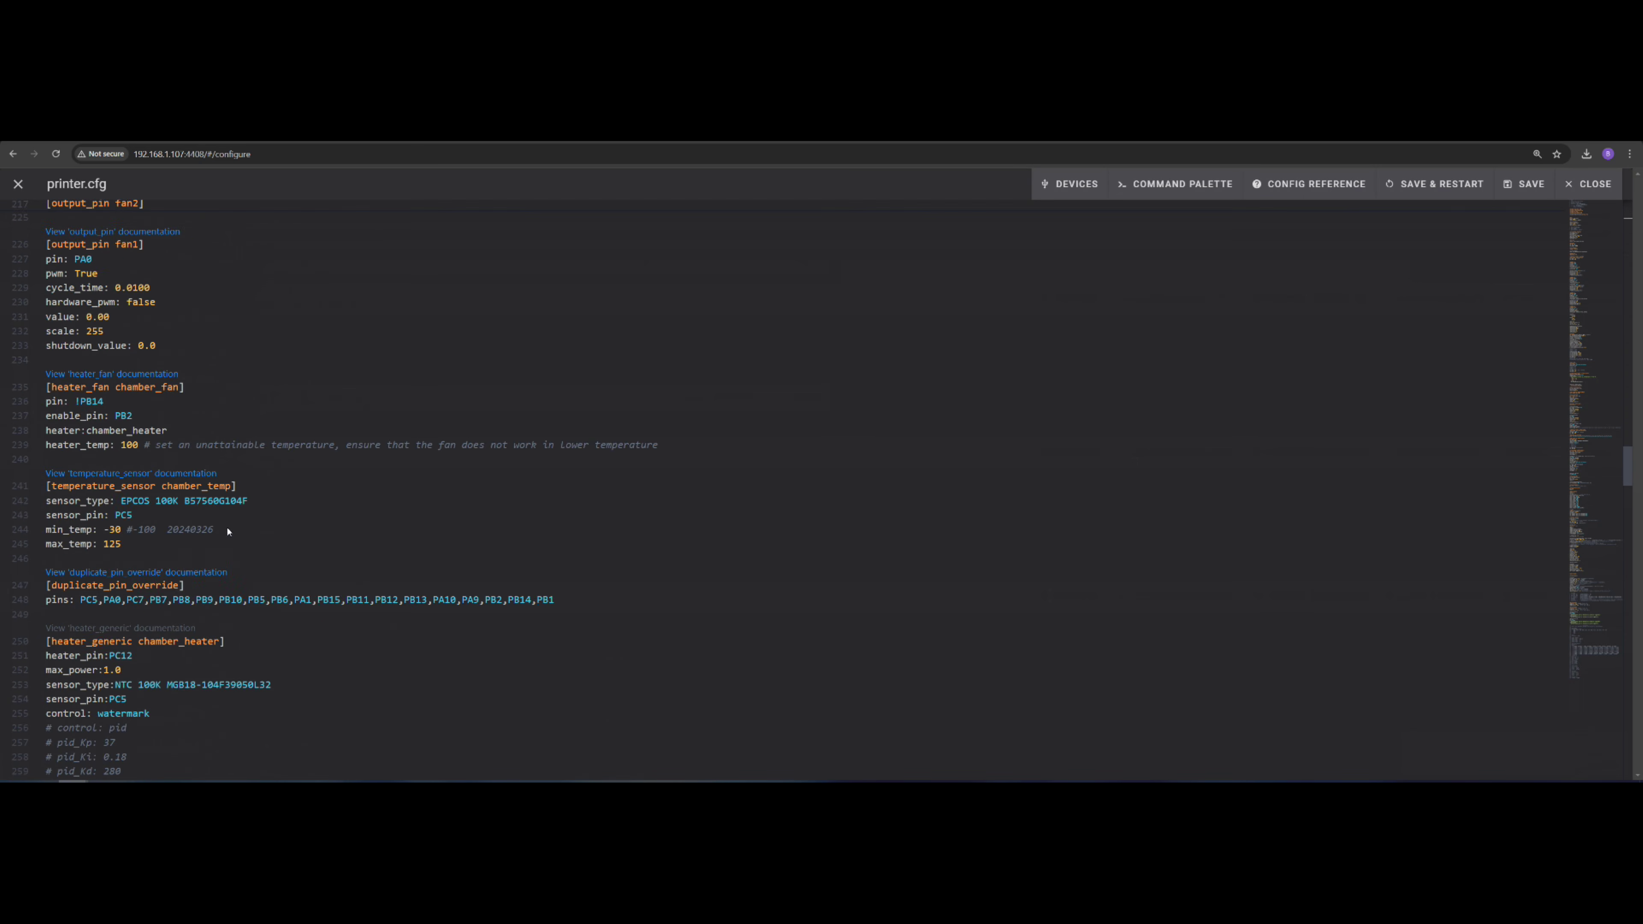
scroll(228, 527, down, 10)
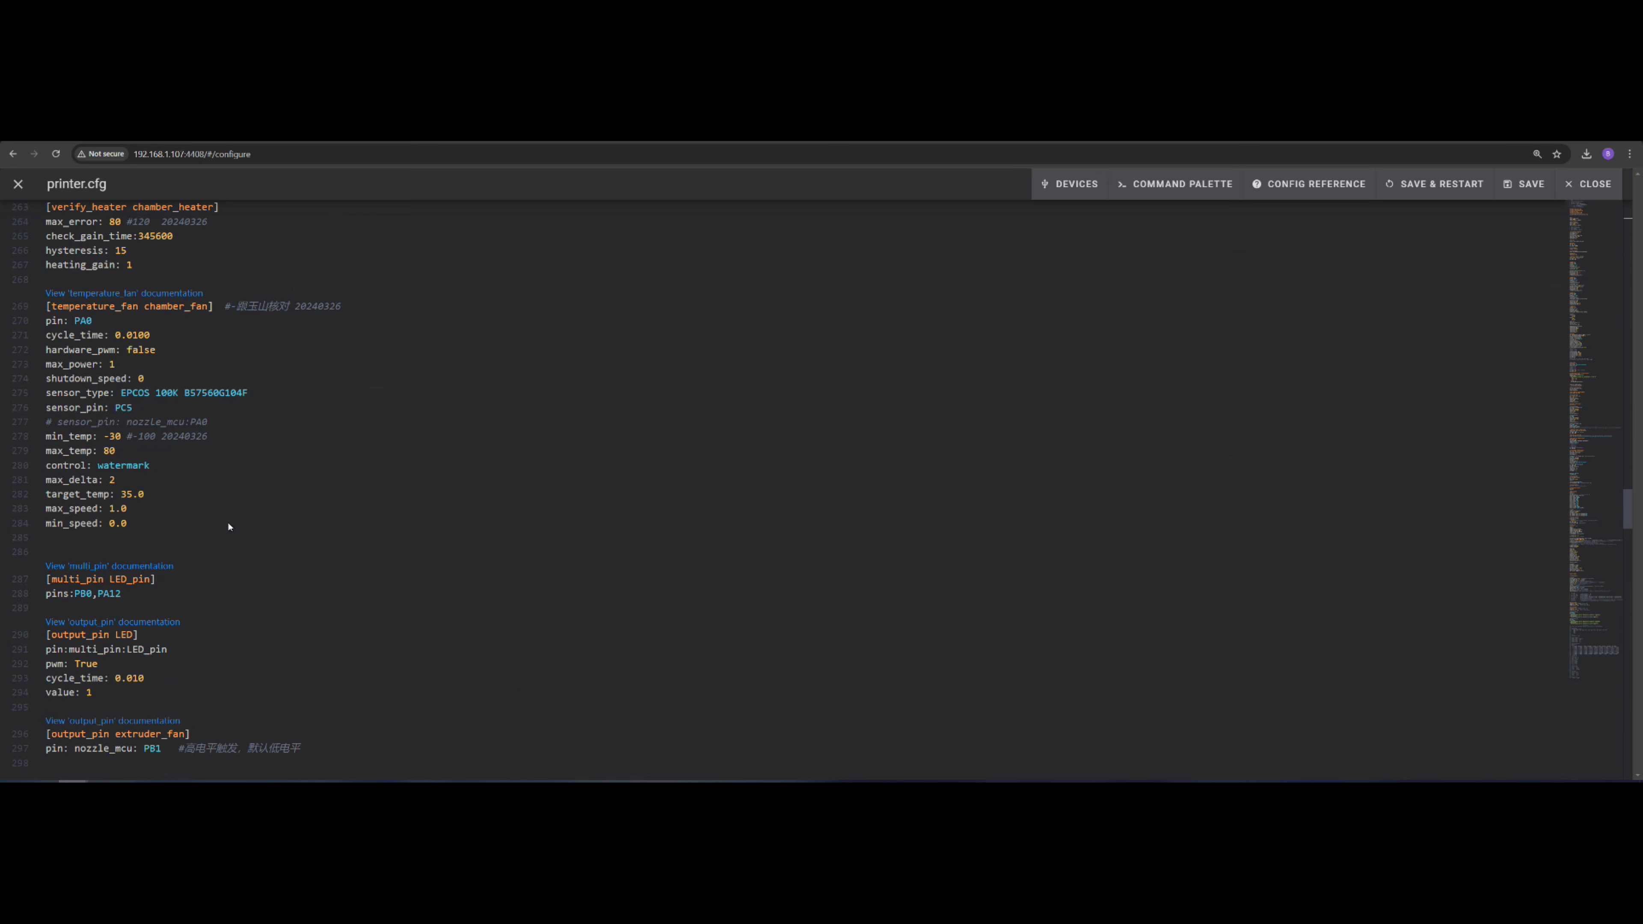
scroll(228, 539, down, 11)
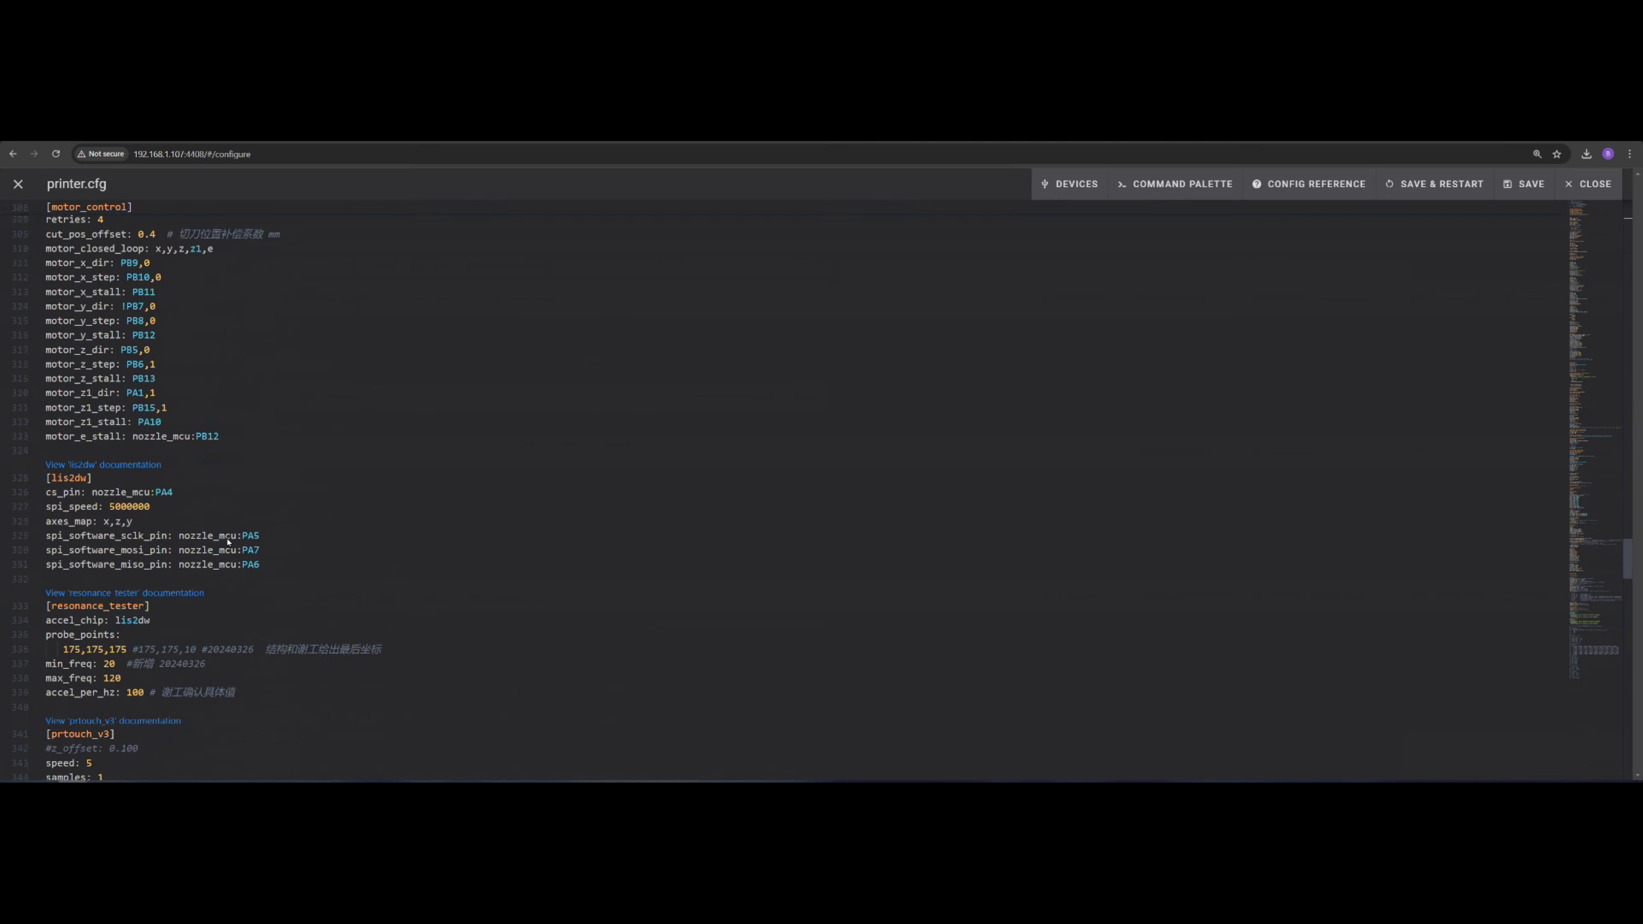
drag(140, 354, 83, 355)
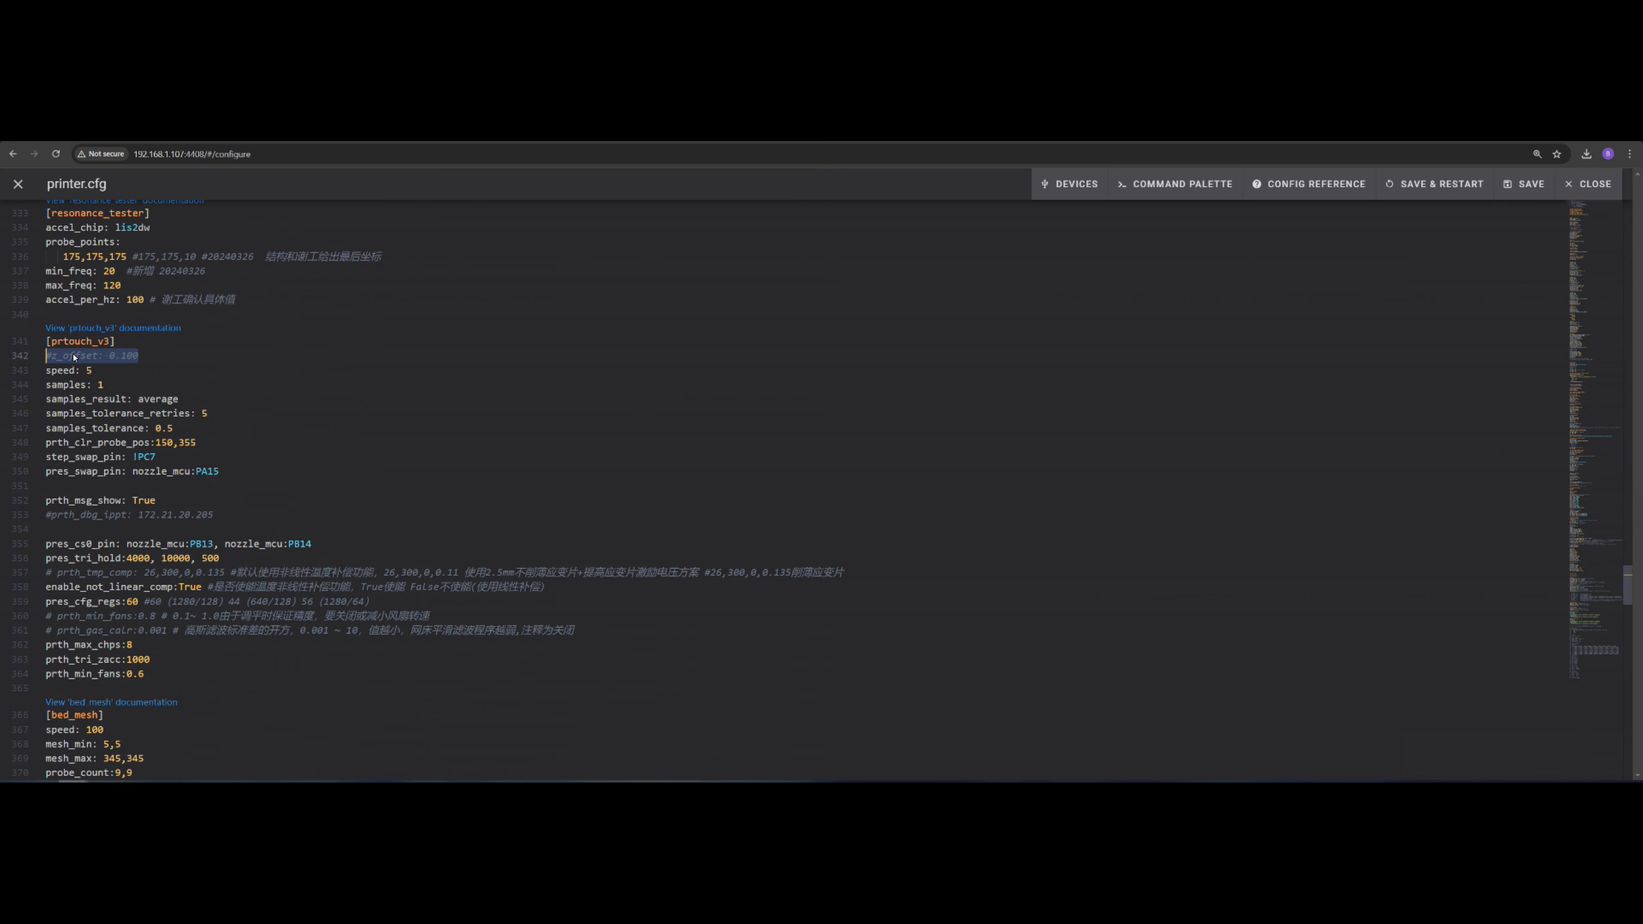
Step: Check the SAVE_CONFIG block's prtouch_v3 z_offset of 0.000, then close printer.cfg
scroll(249, 408, down, 1)
scroll(249, 408, down, 20)
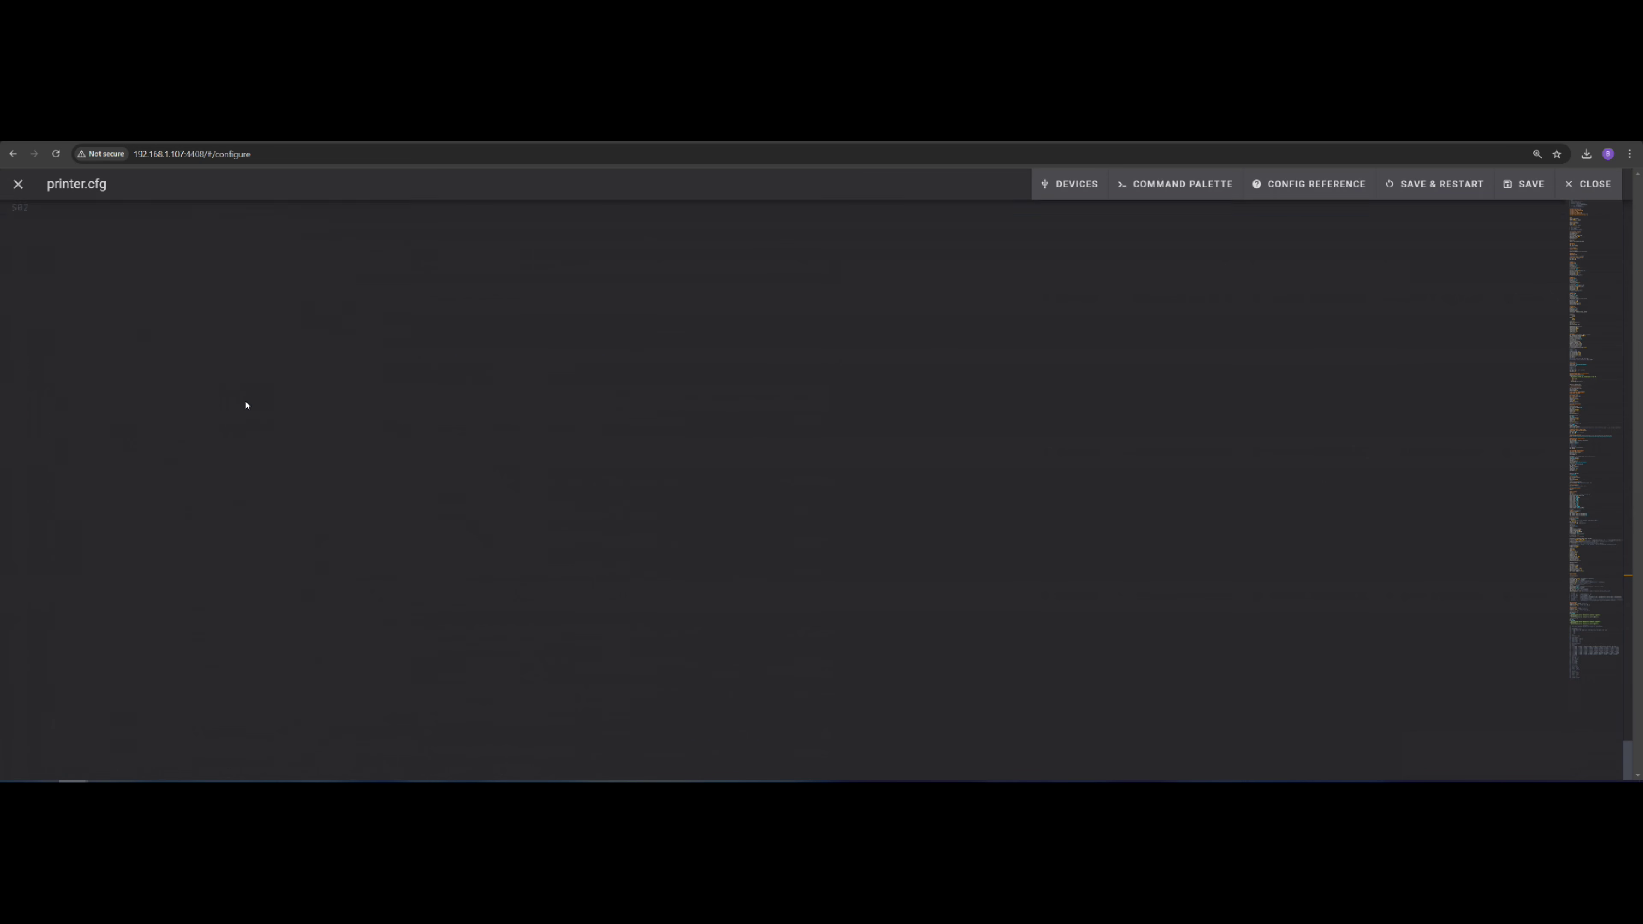
scroll(234, 460, down, 2)
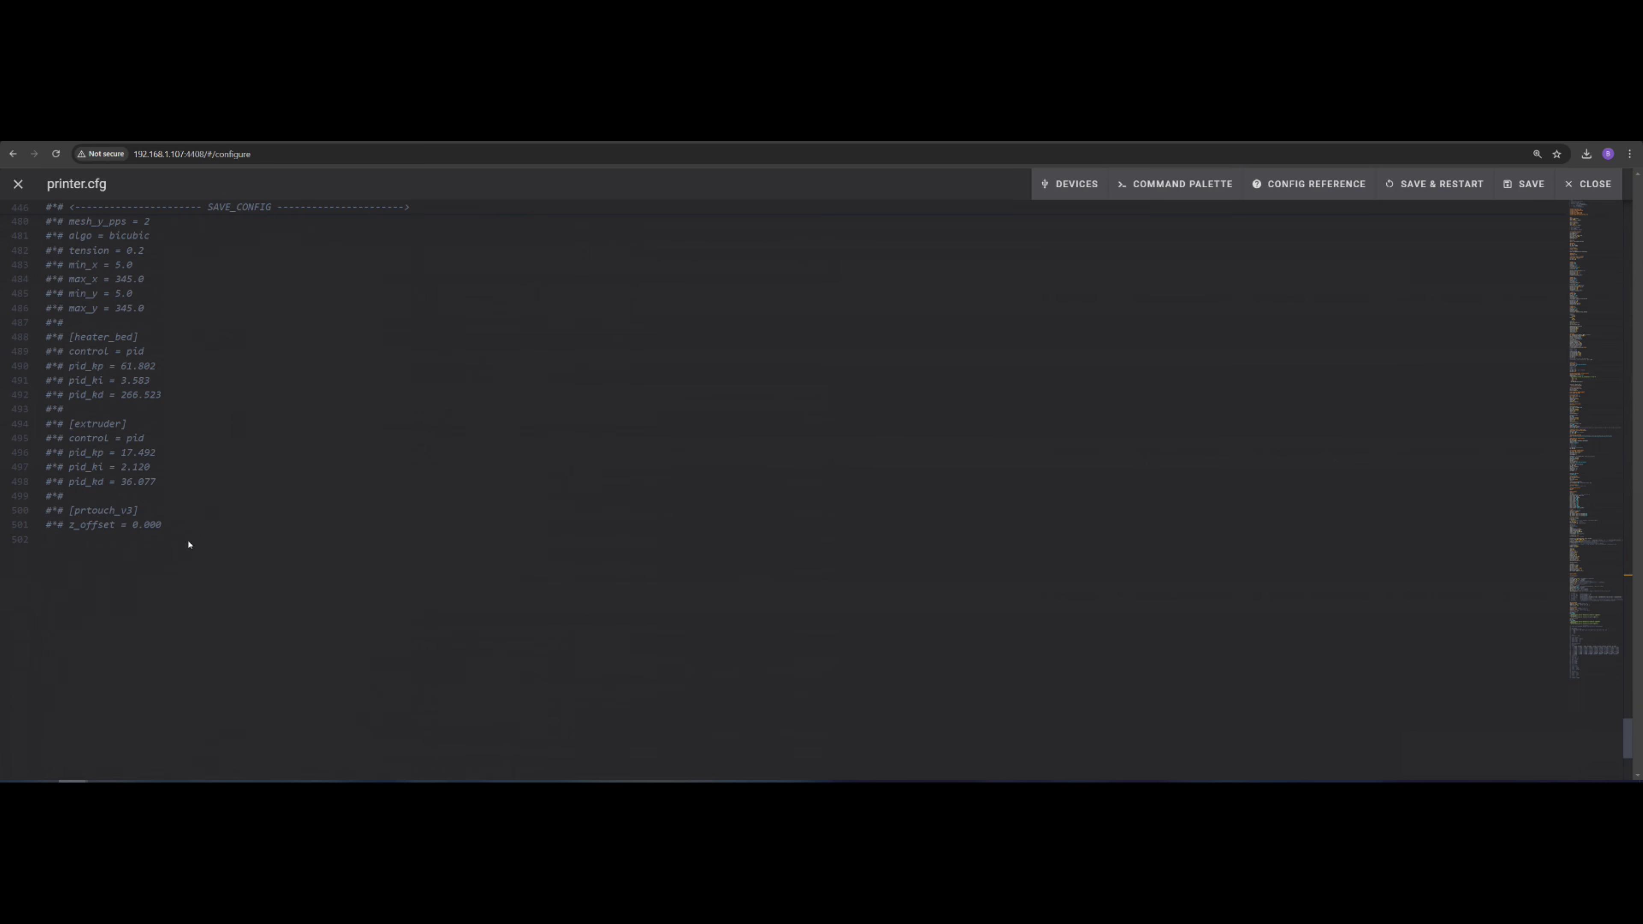
click(169, 526)
drag(161, 525, 133, 525)
click(157, 527)
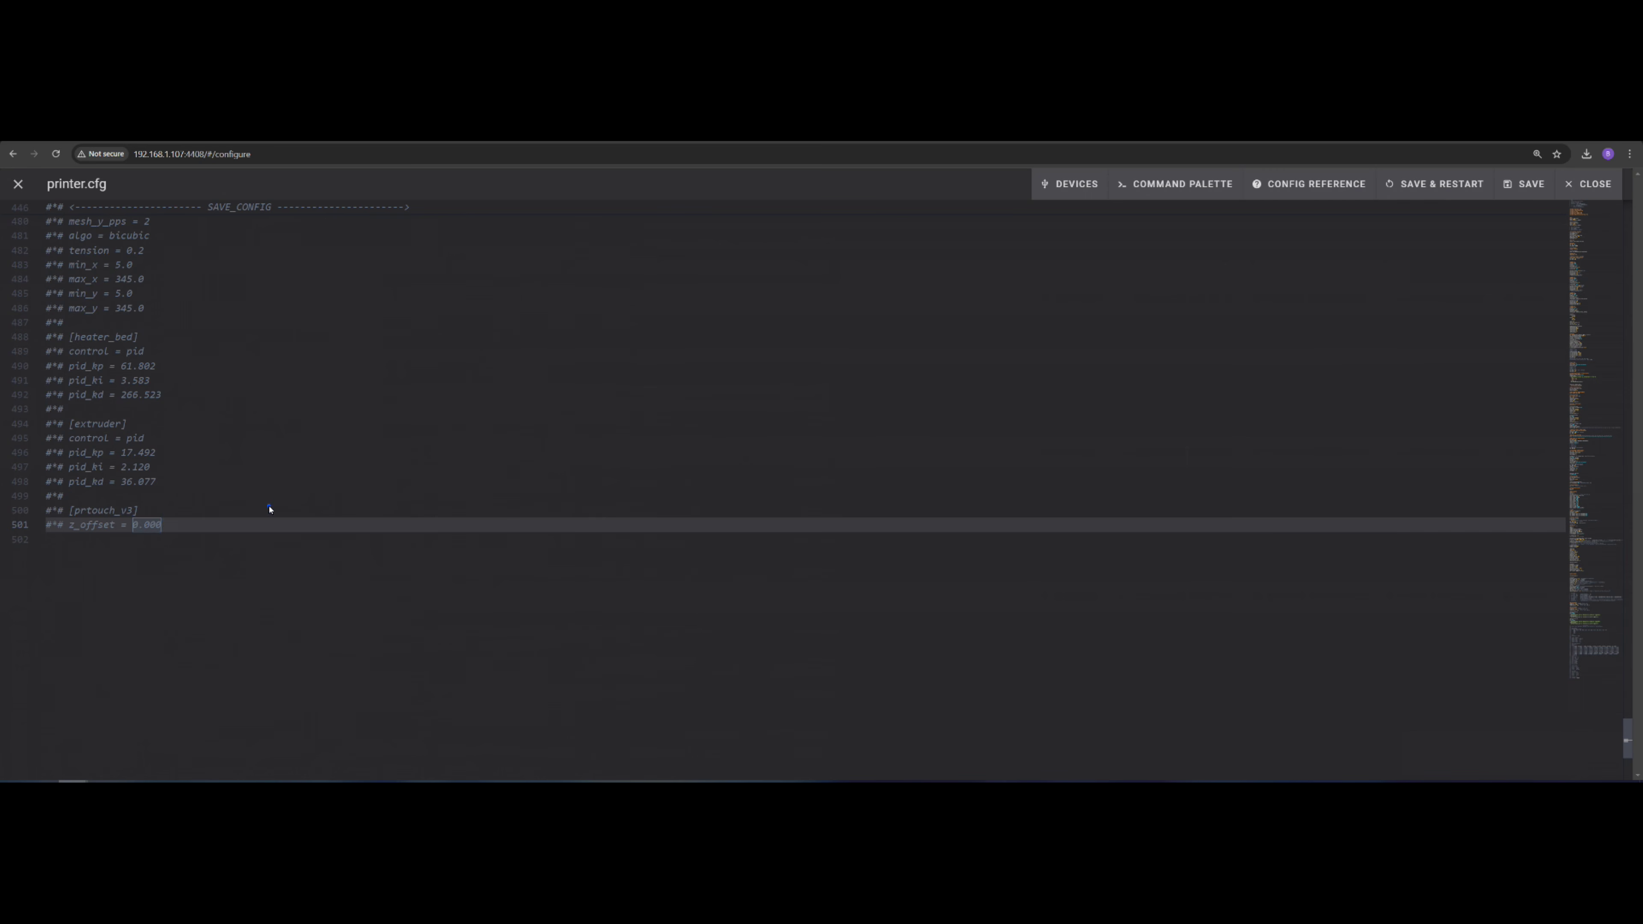
click(270, 509)
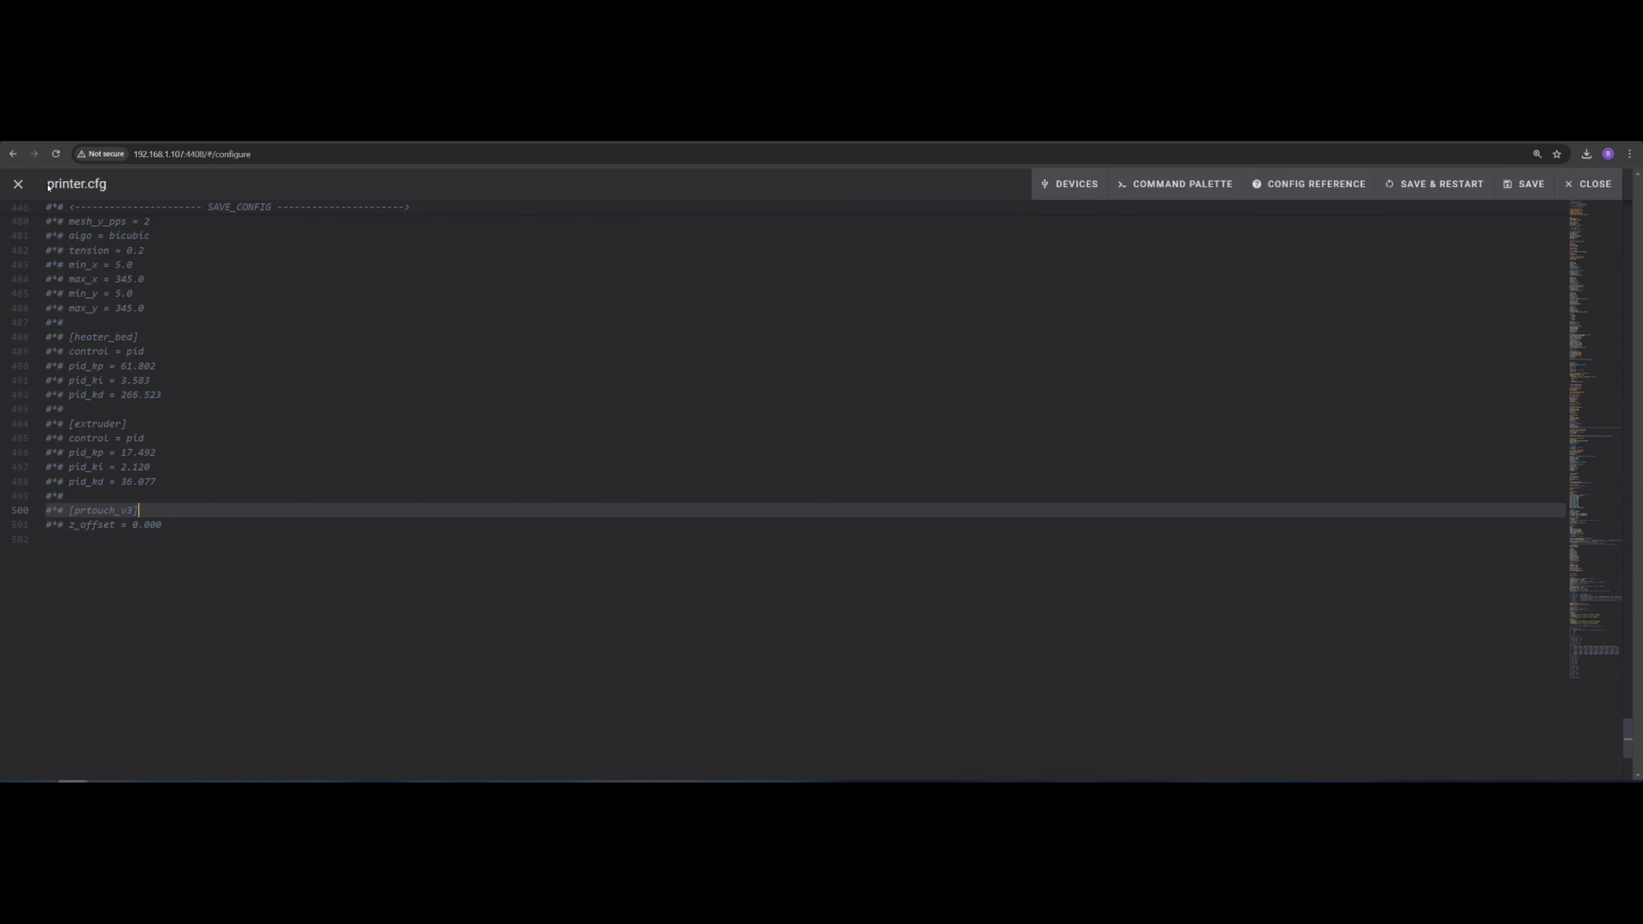
click(18, 184)
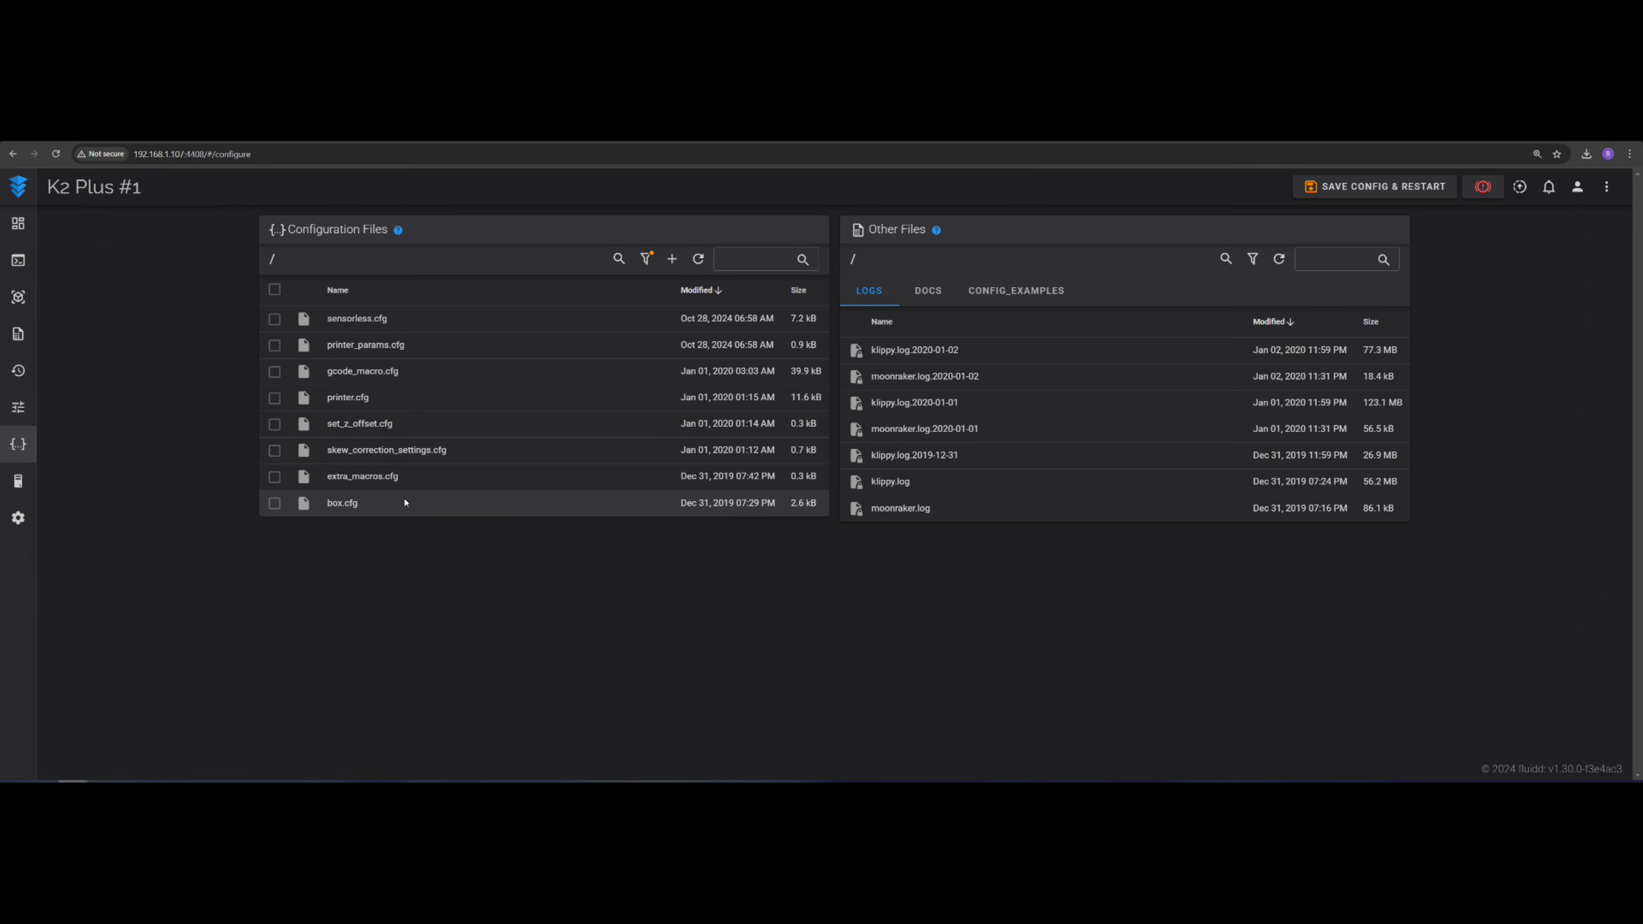
Step: Find SET_GCODE_OFFSET Z=0 in gcode_macro.cfg's START_PRINT macro, then close the file
click(396, 383)
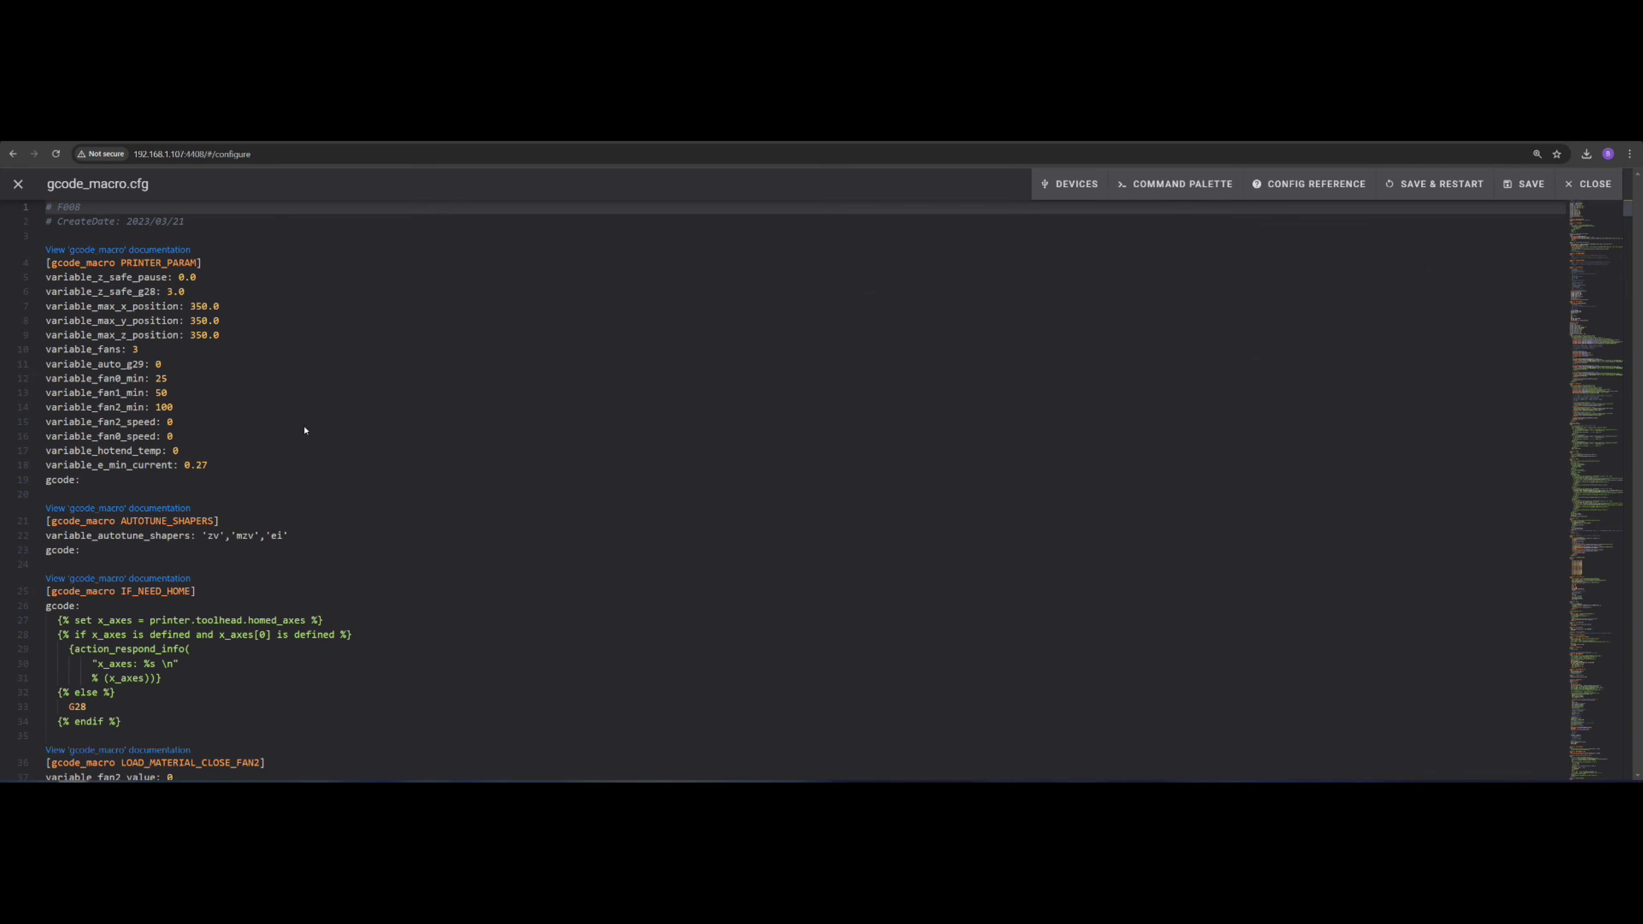
scroll(304, 429, down, 20)
scroll(302, 432, down, 15)
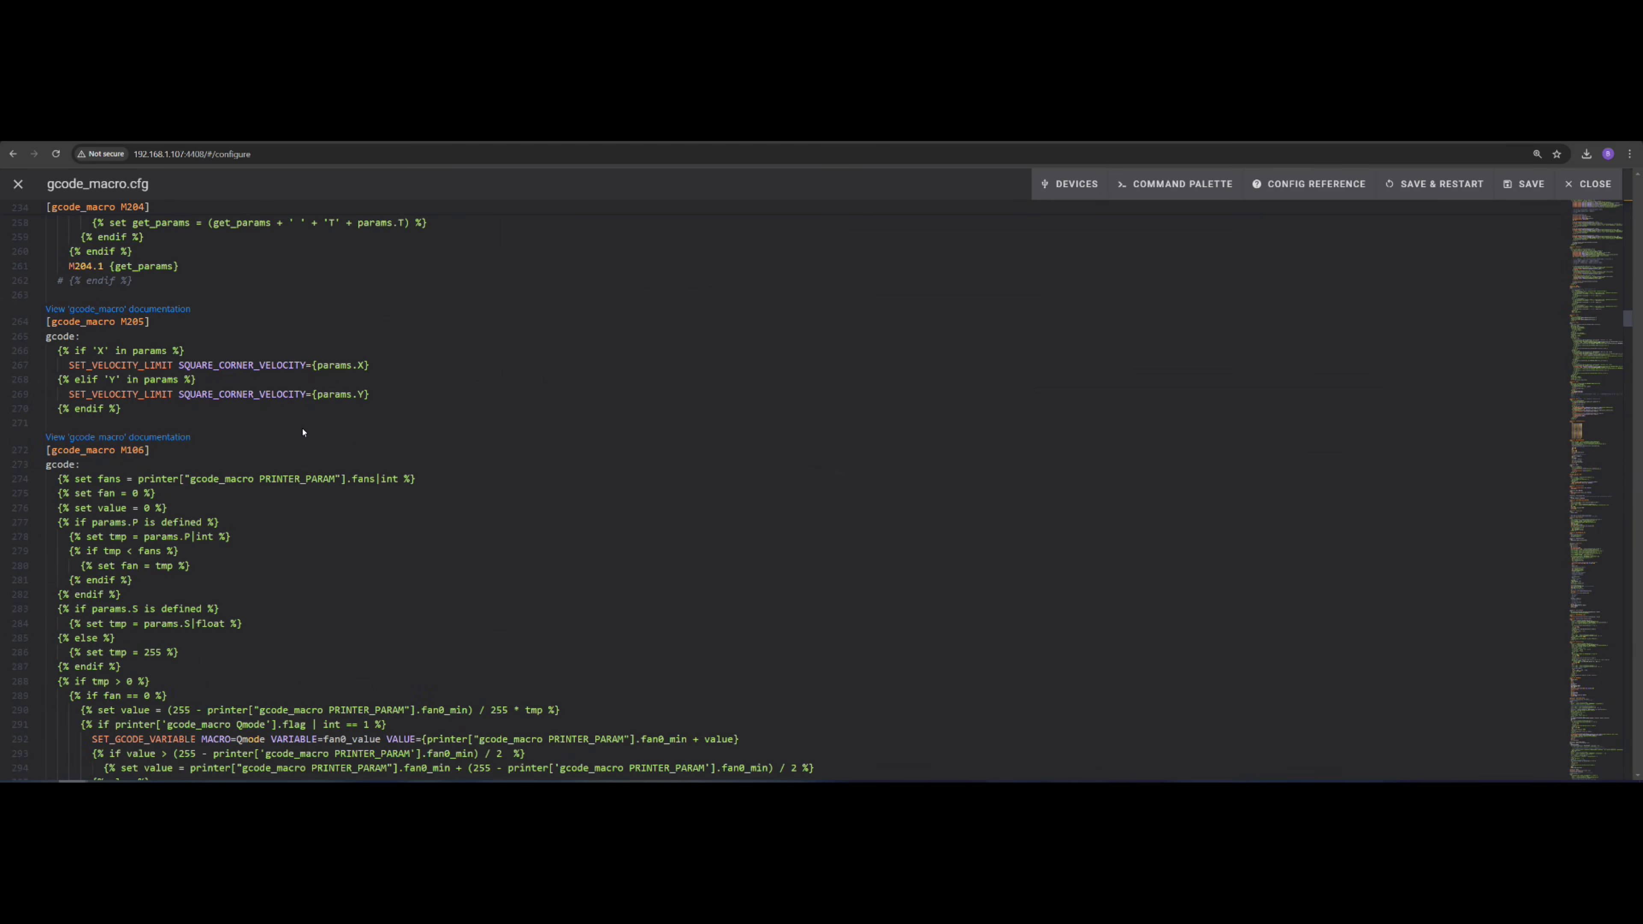
scroll(302, 438, down, 15)
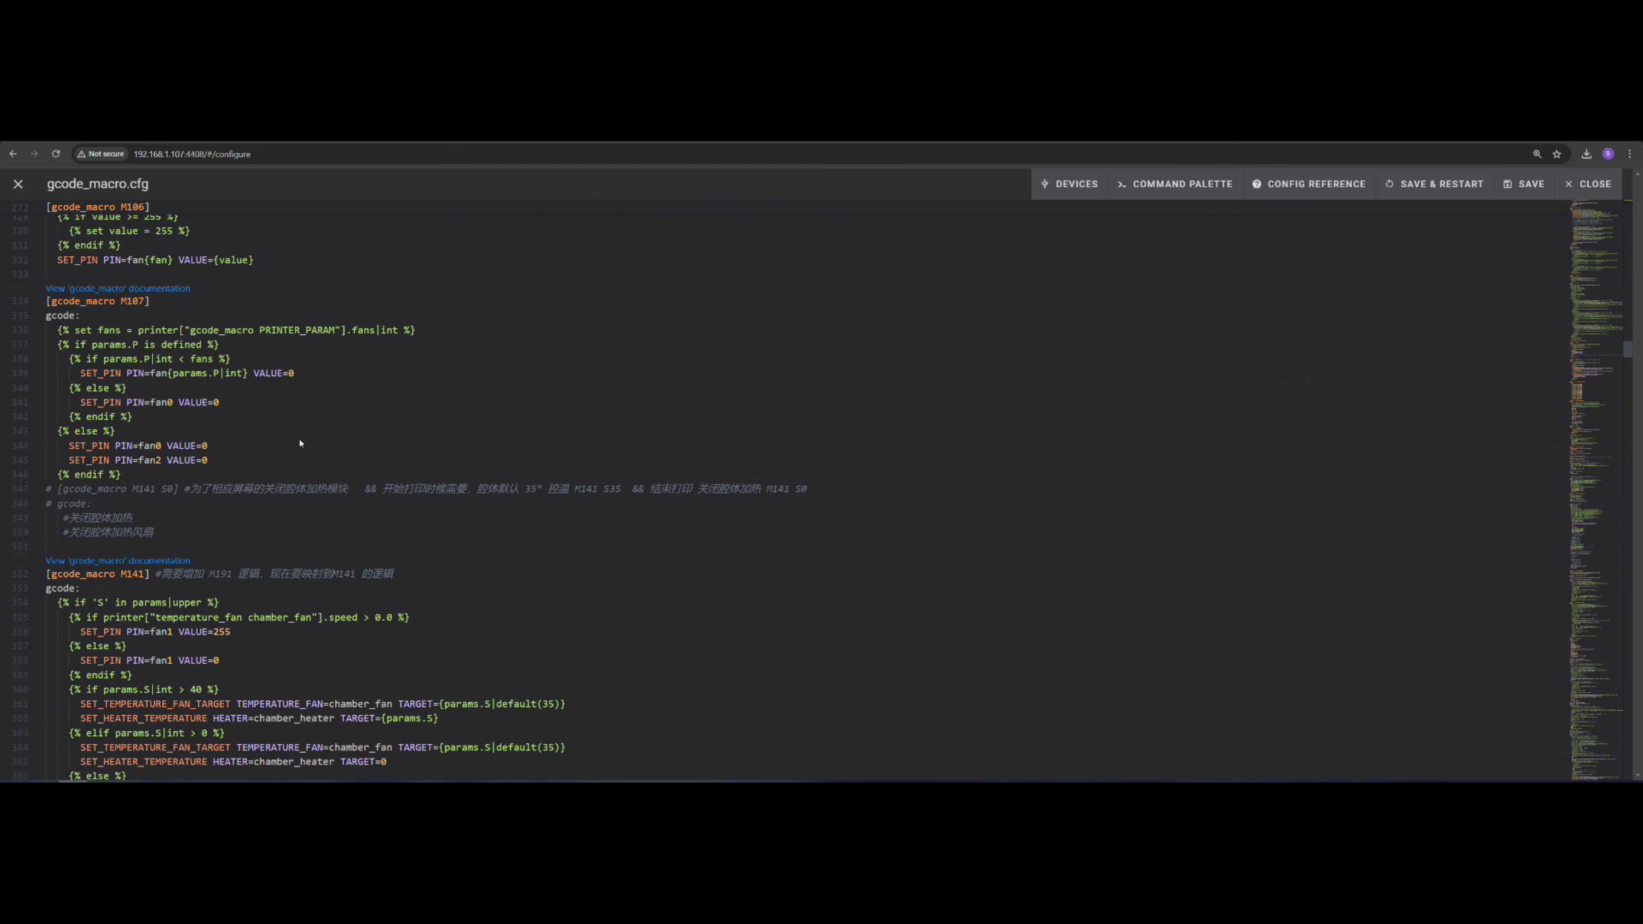
scroll(299, 456, down, 15)
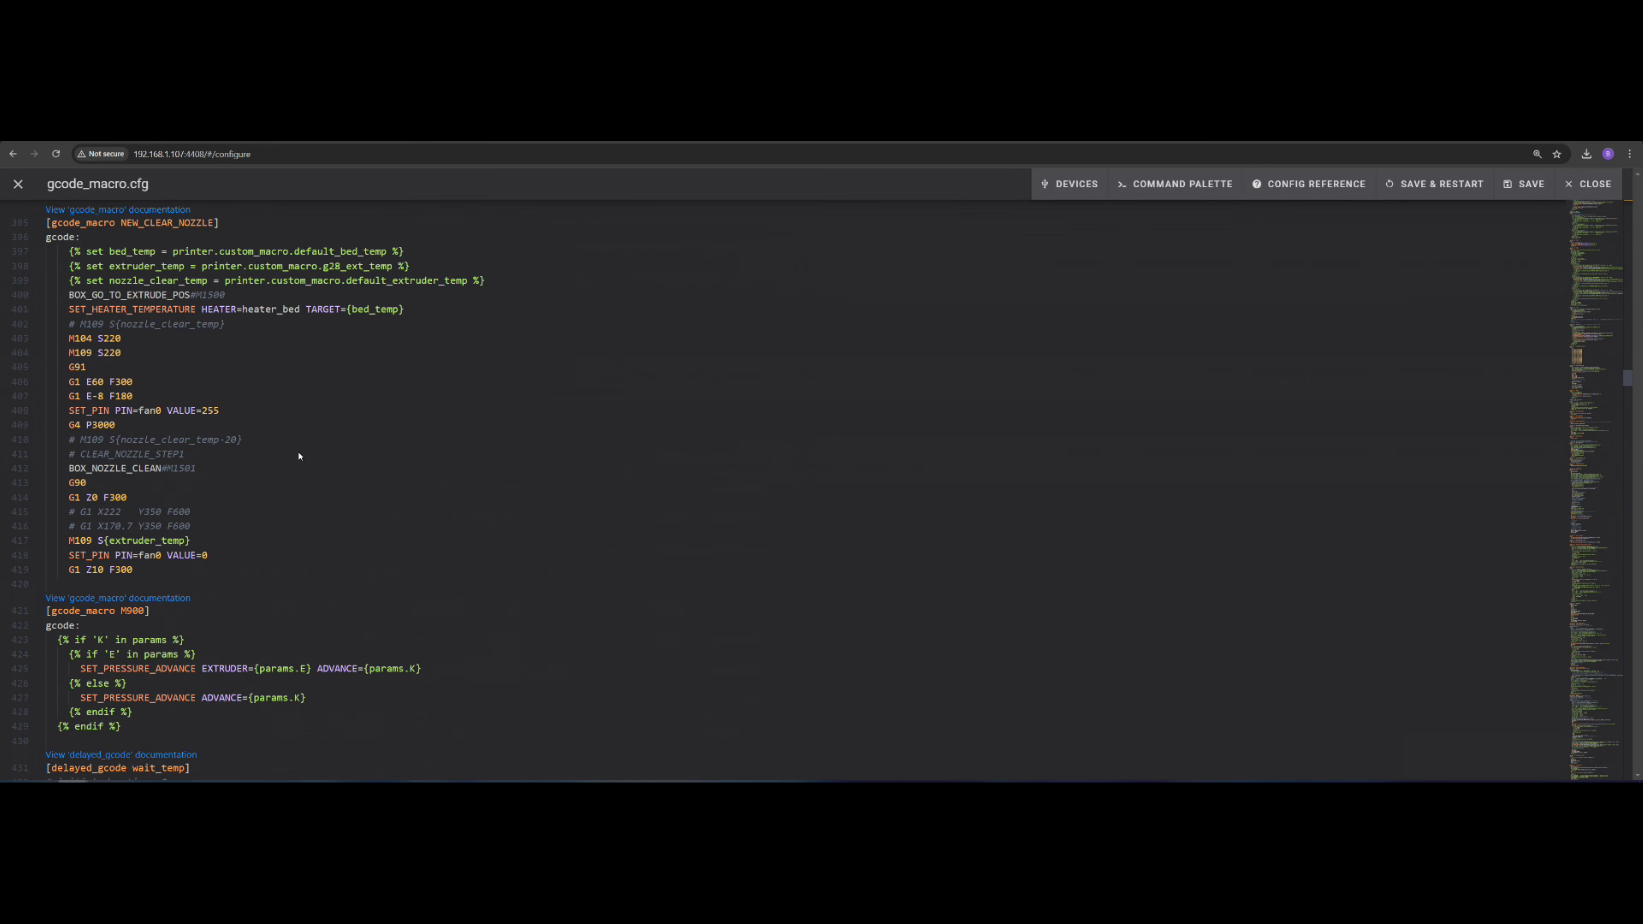
scroll(298, 476, down, 15)
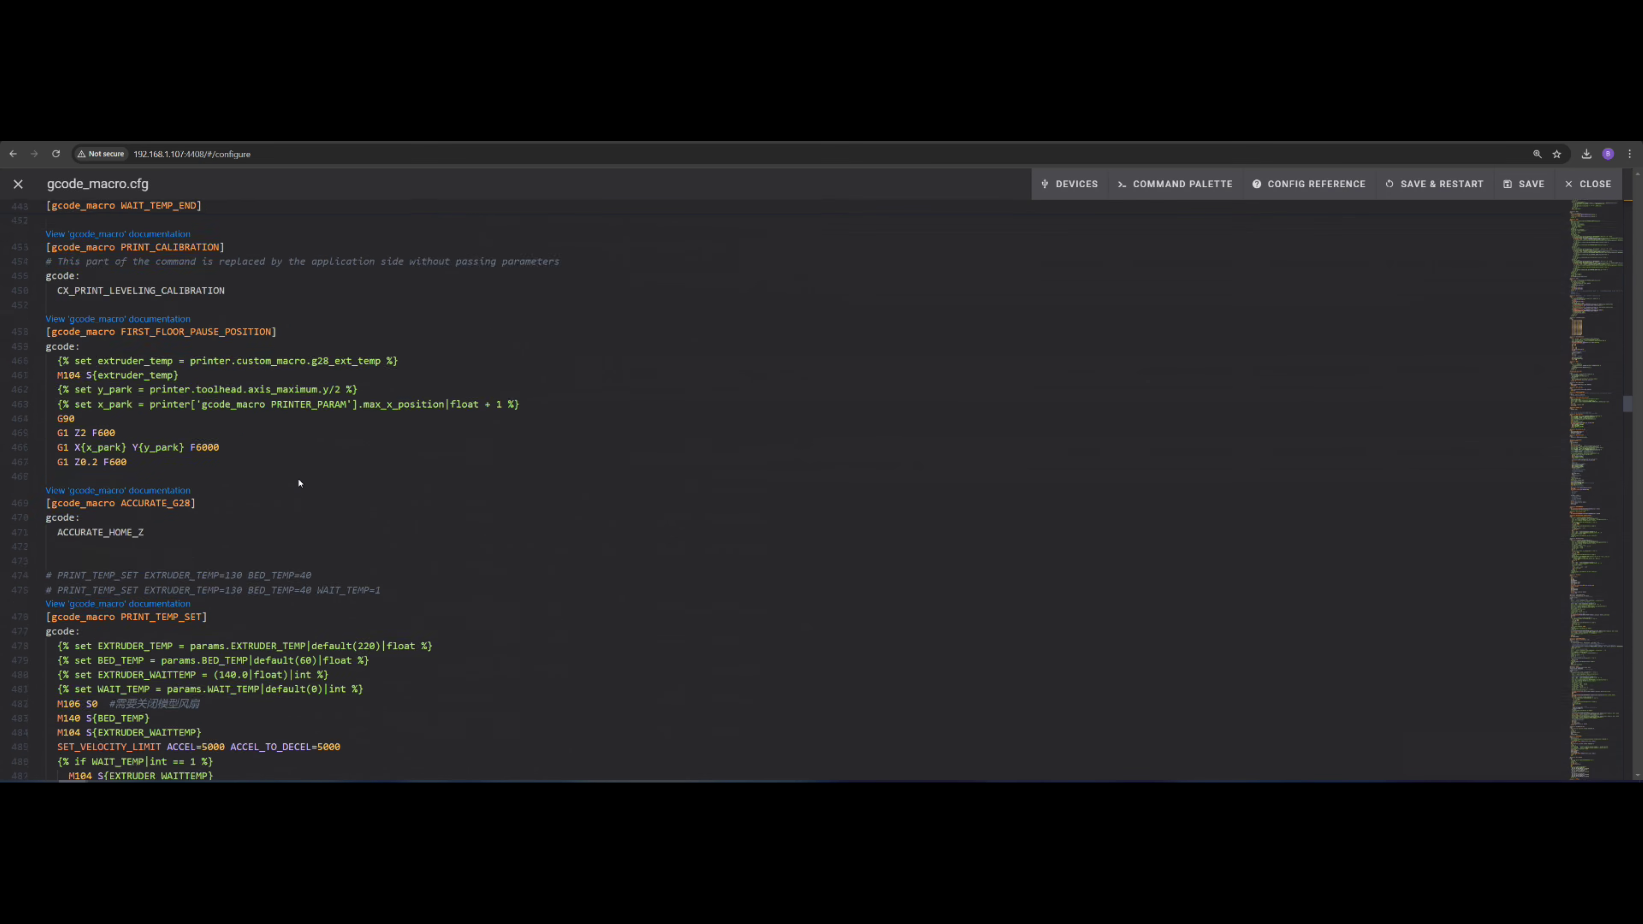
scroll(299, 482, down, 10)
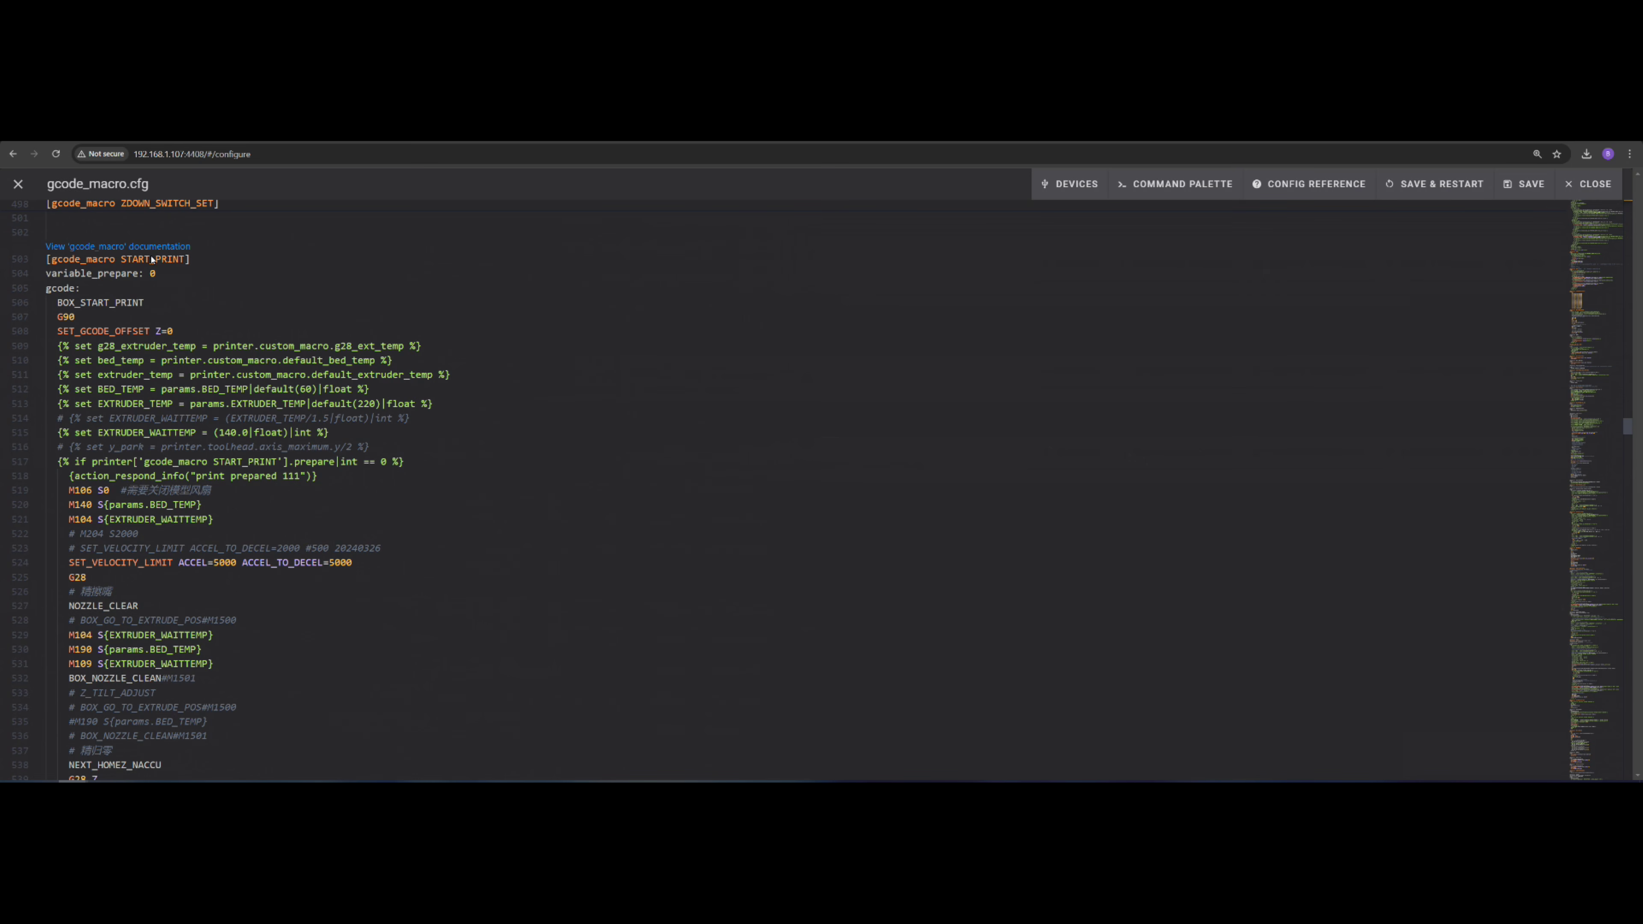
drag(178, 332, 62, 337)
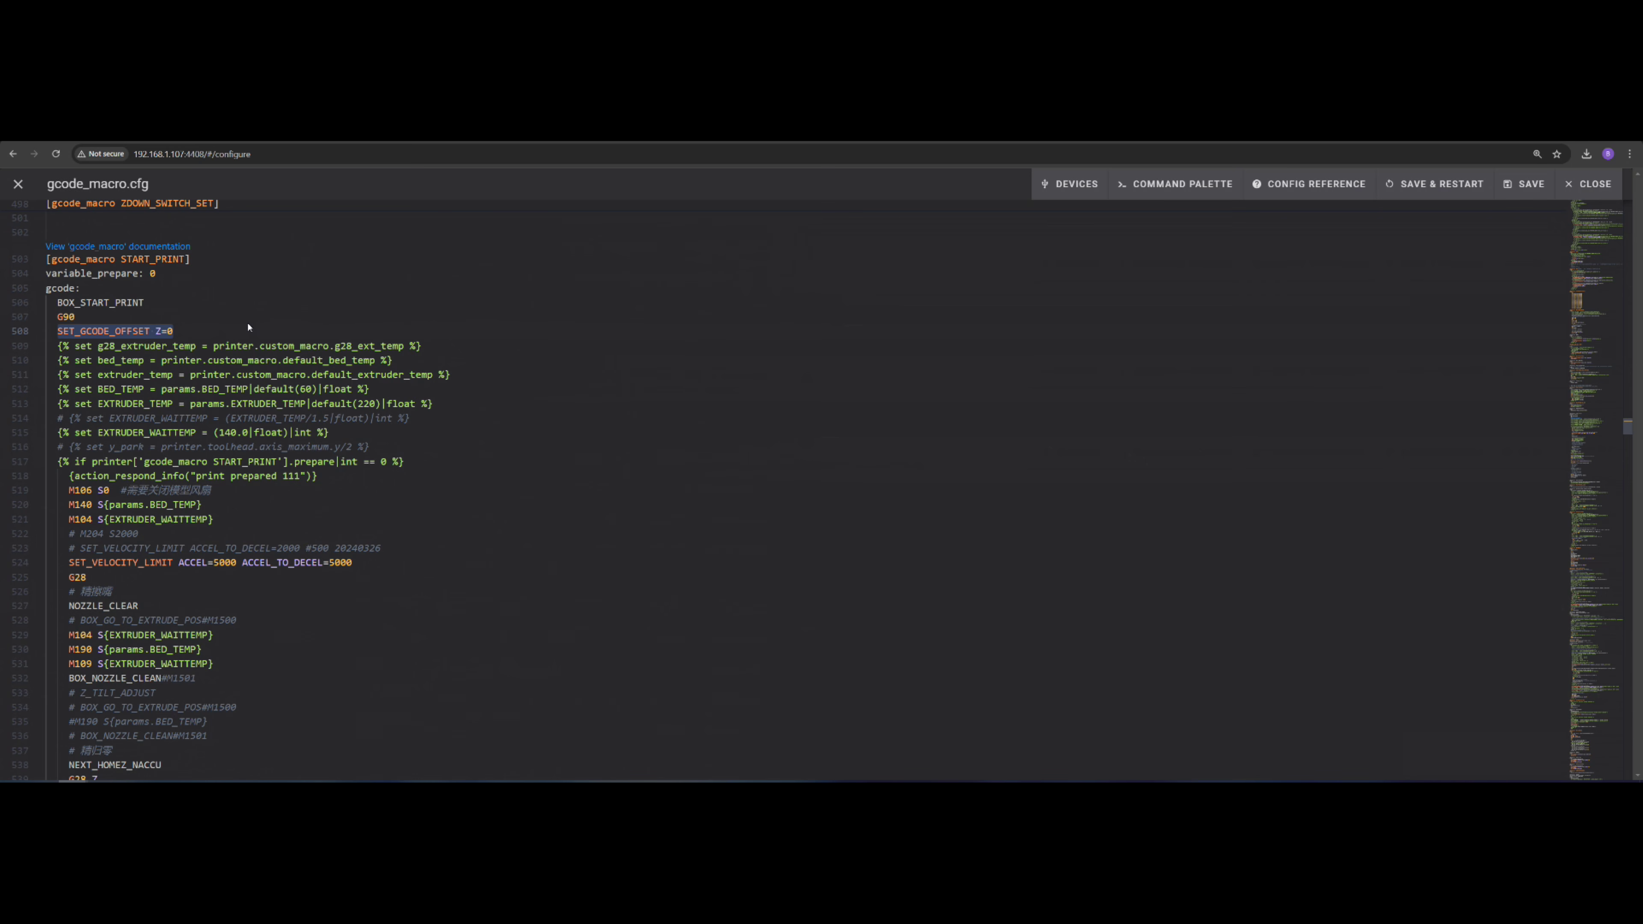
click(204, 335)
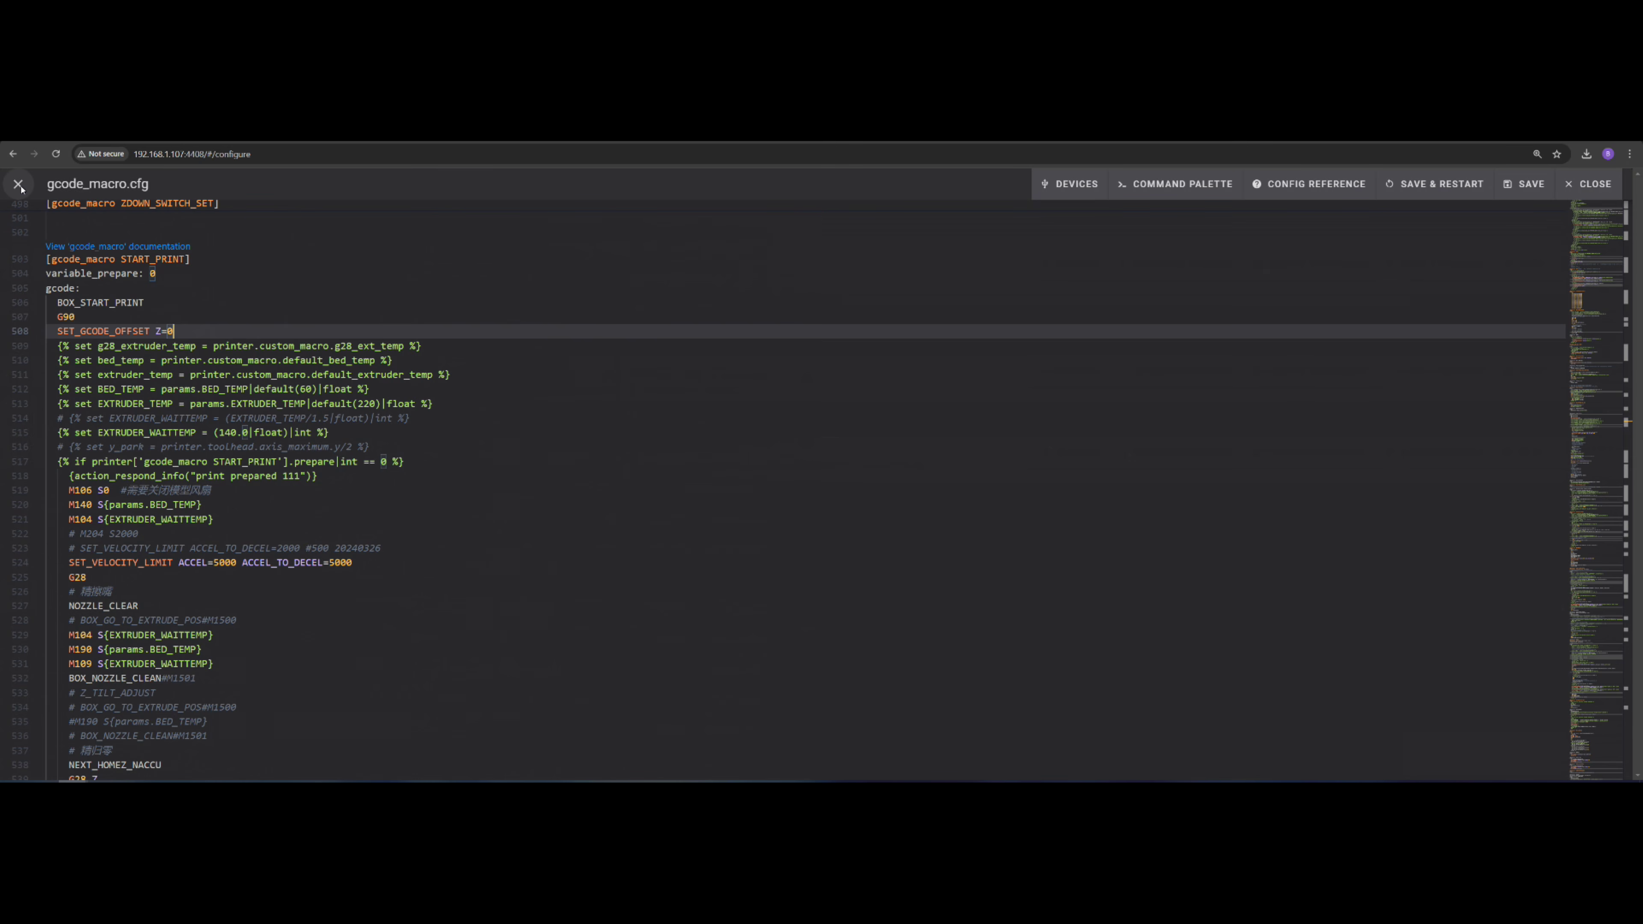
click(18, 184)
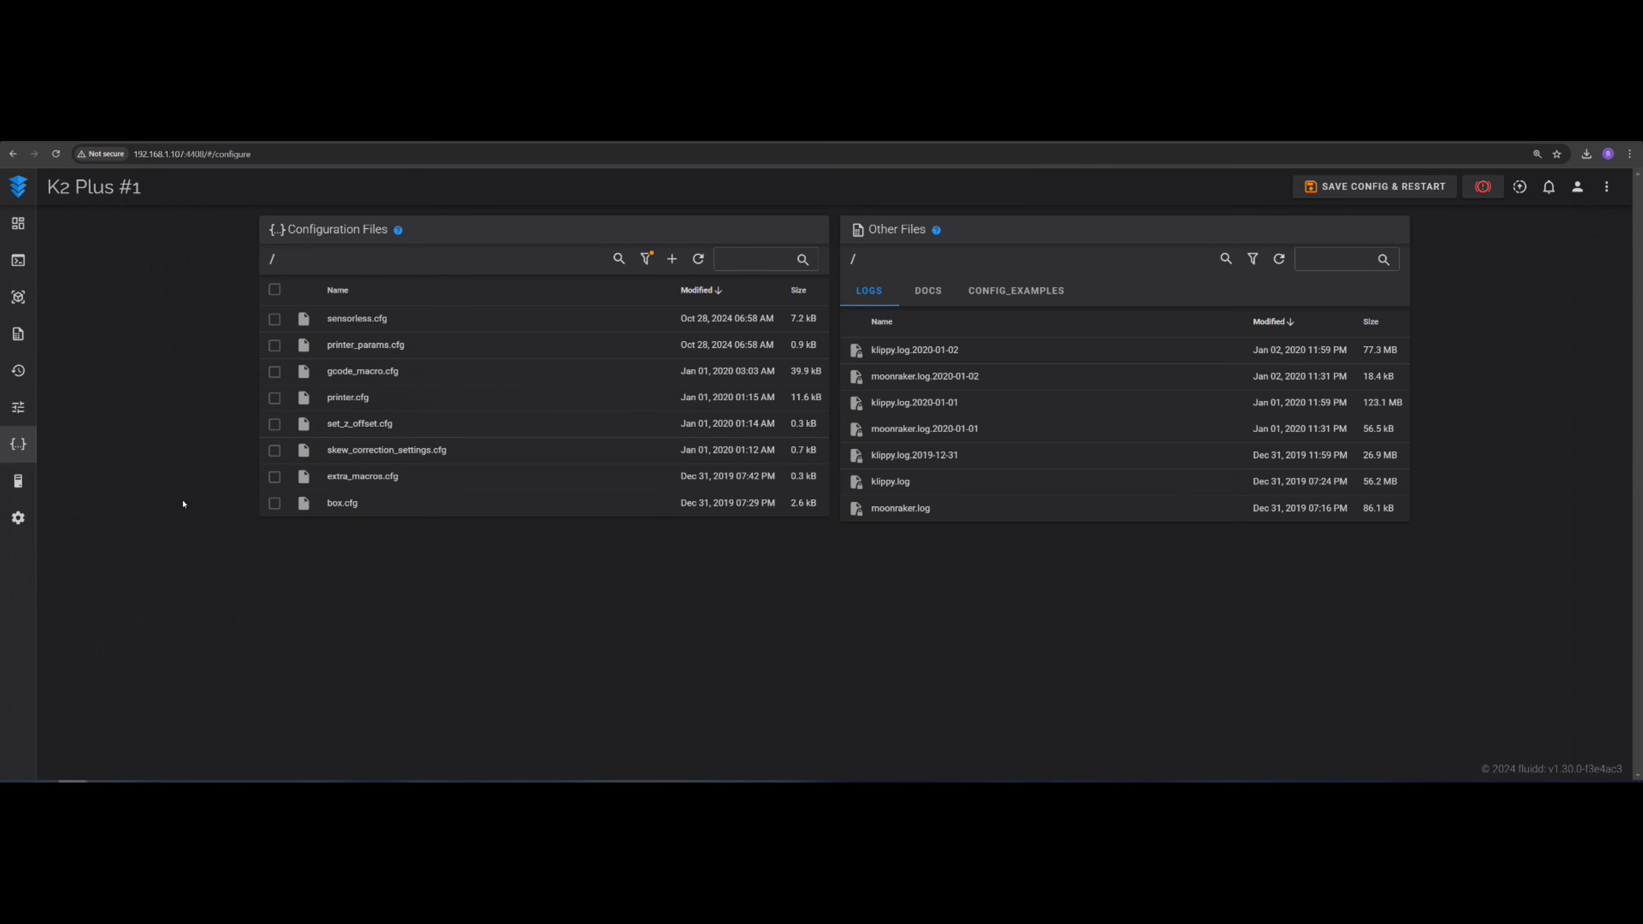
Step: Check that set_z_offset.cfg's MANUAL_Z_OFFSET macro sets SET_GCODE_OFFSET Z=0.100, then close it
click(387, 428)
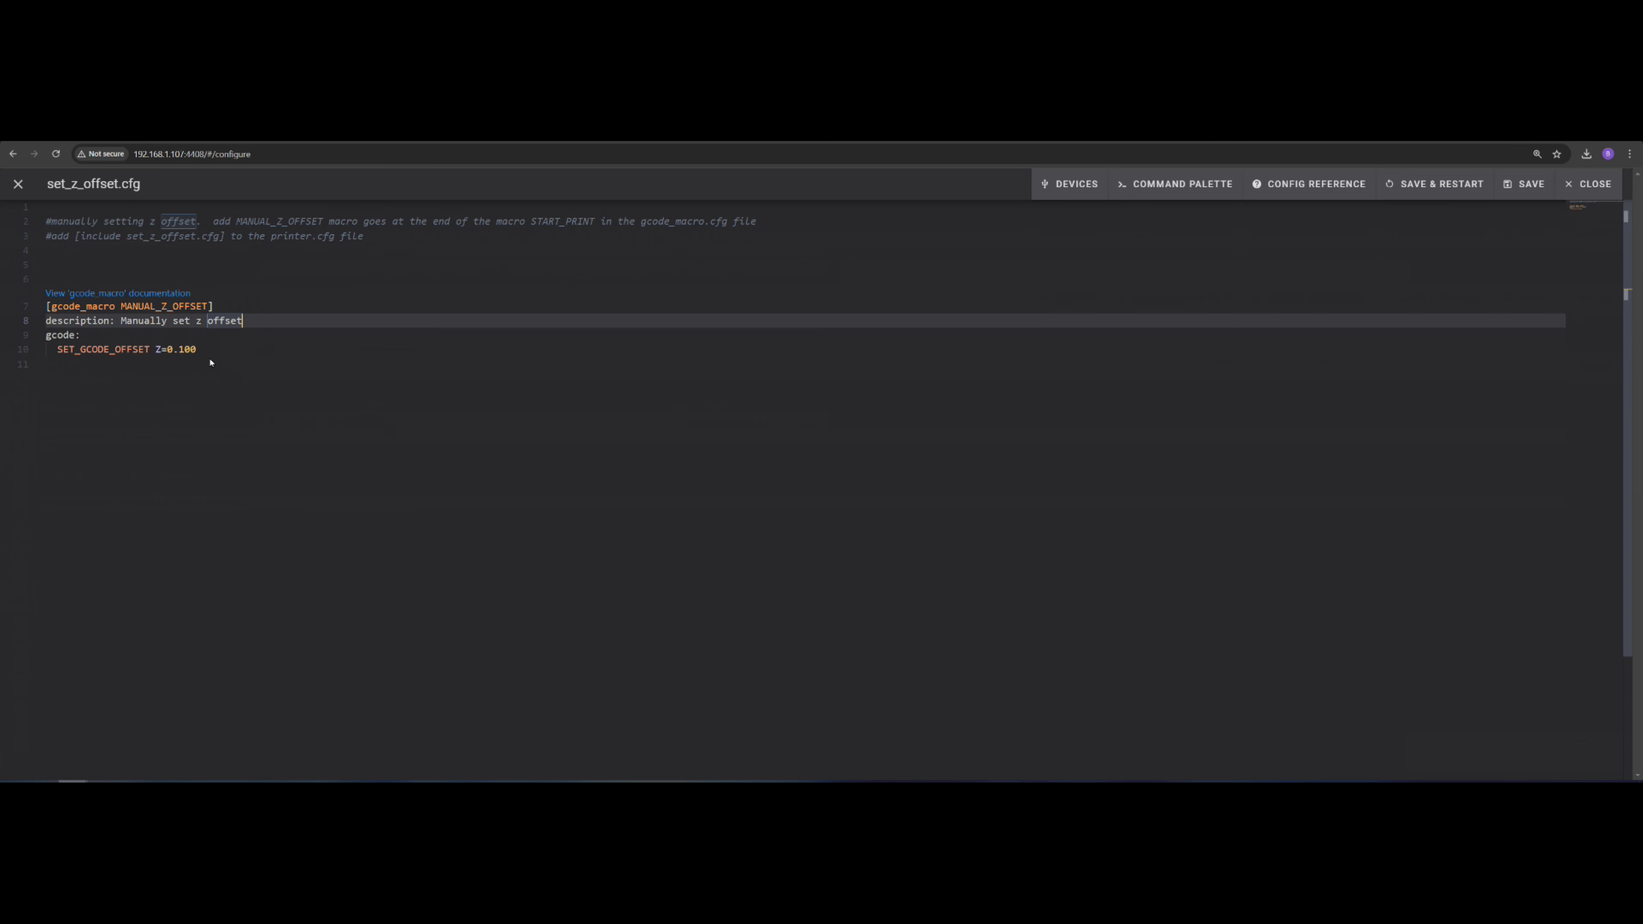
mouse_move(199, 354)
mouse_down()
mouse_move(51, 350)
mouse_move(194, 364)
mouse_up()
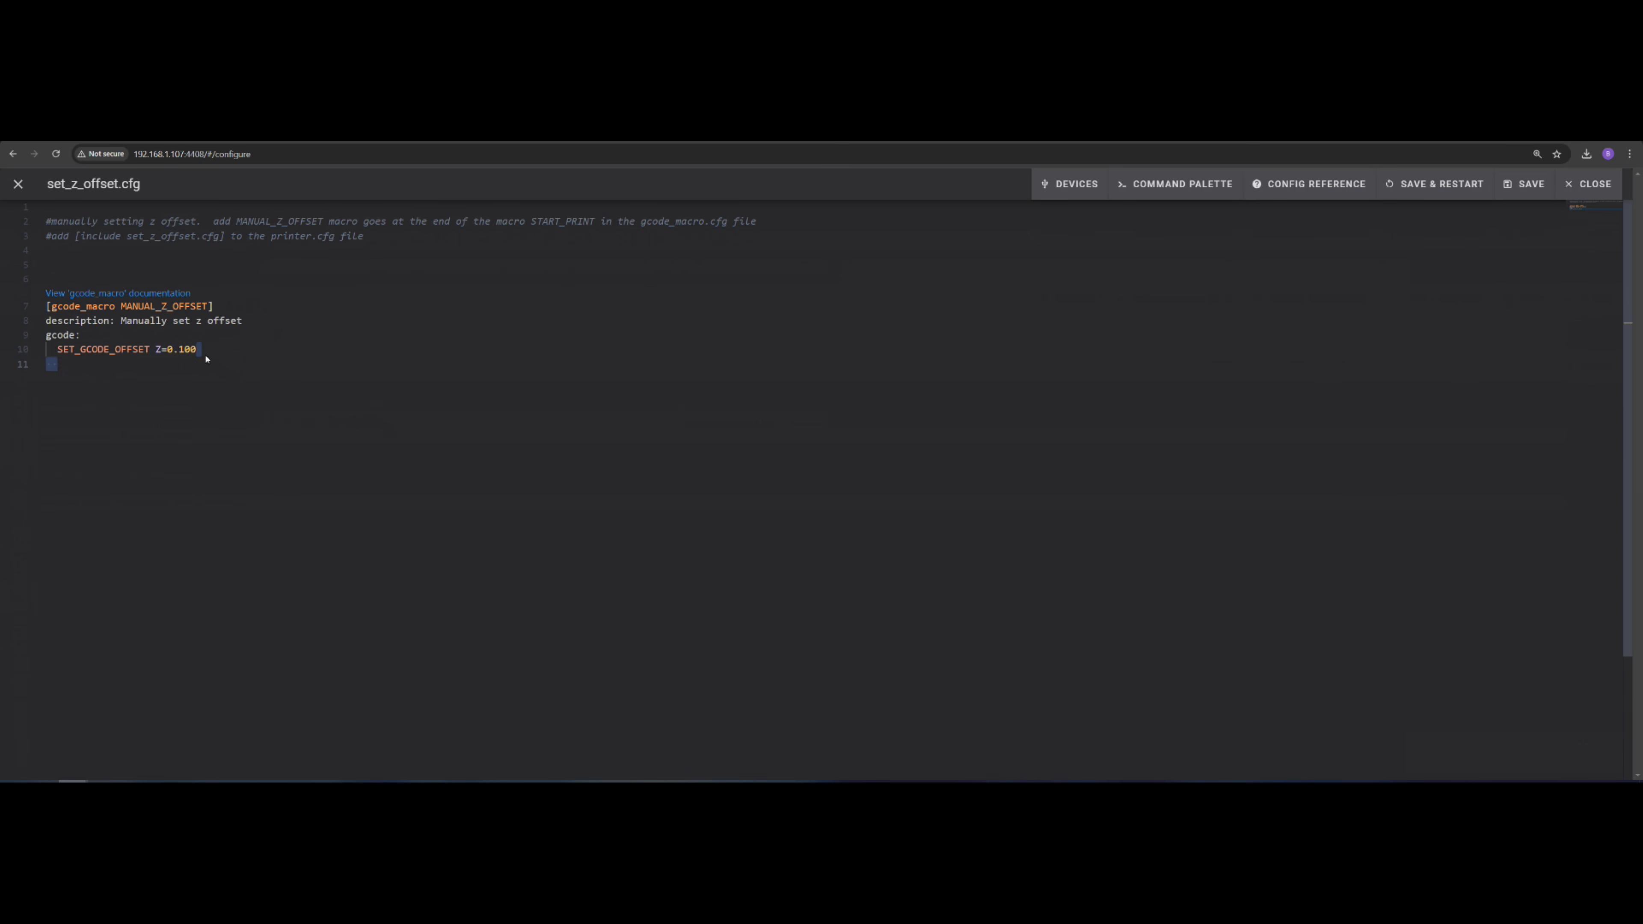
double_click(185, 349)
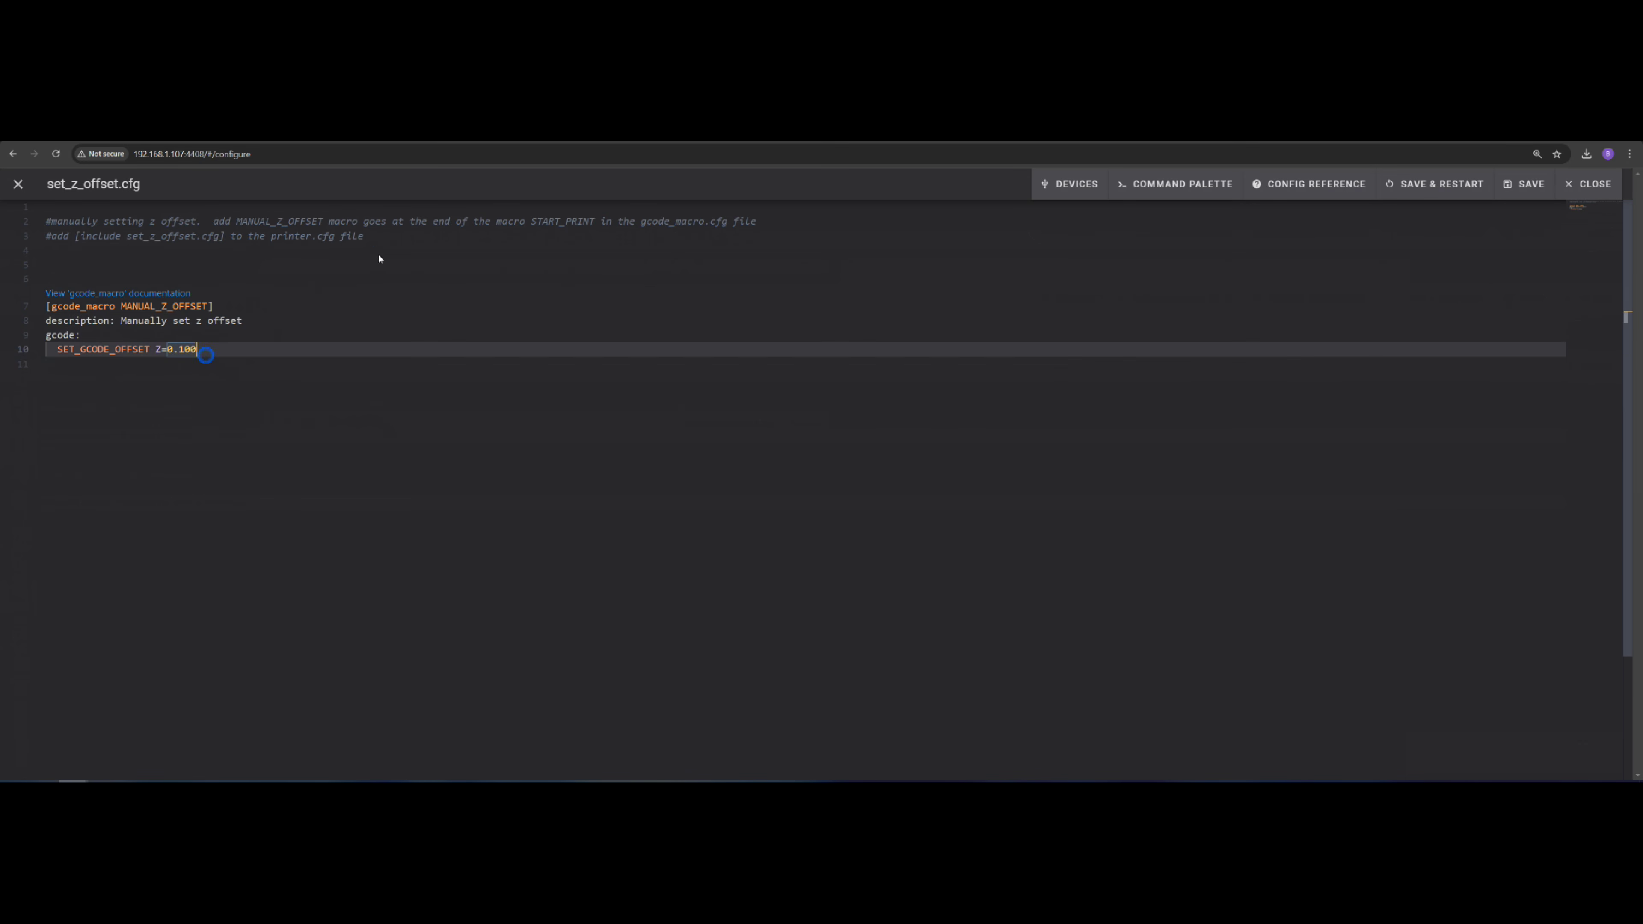
click(18, 184)
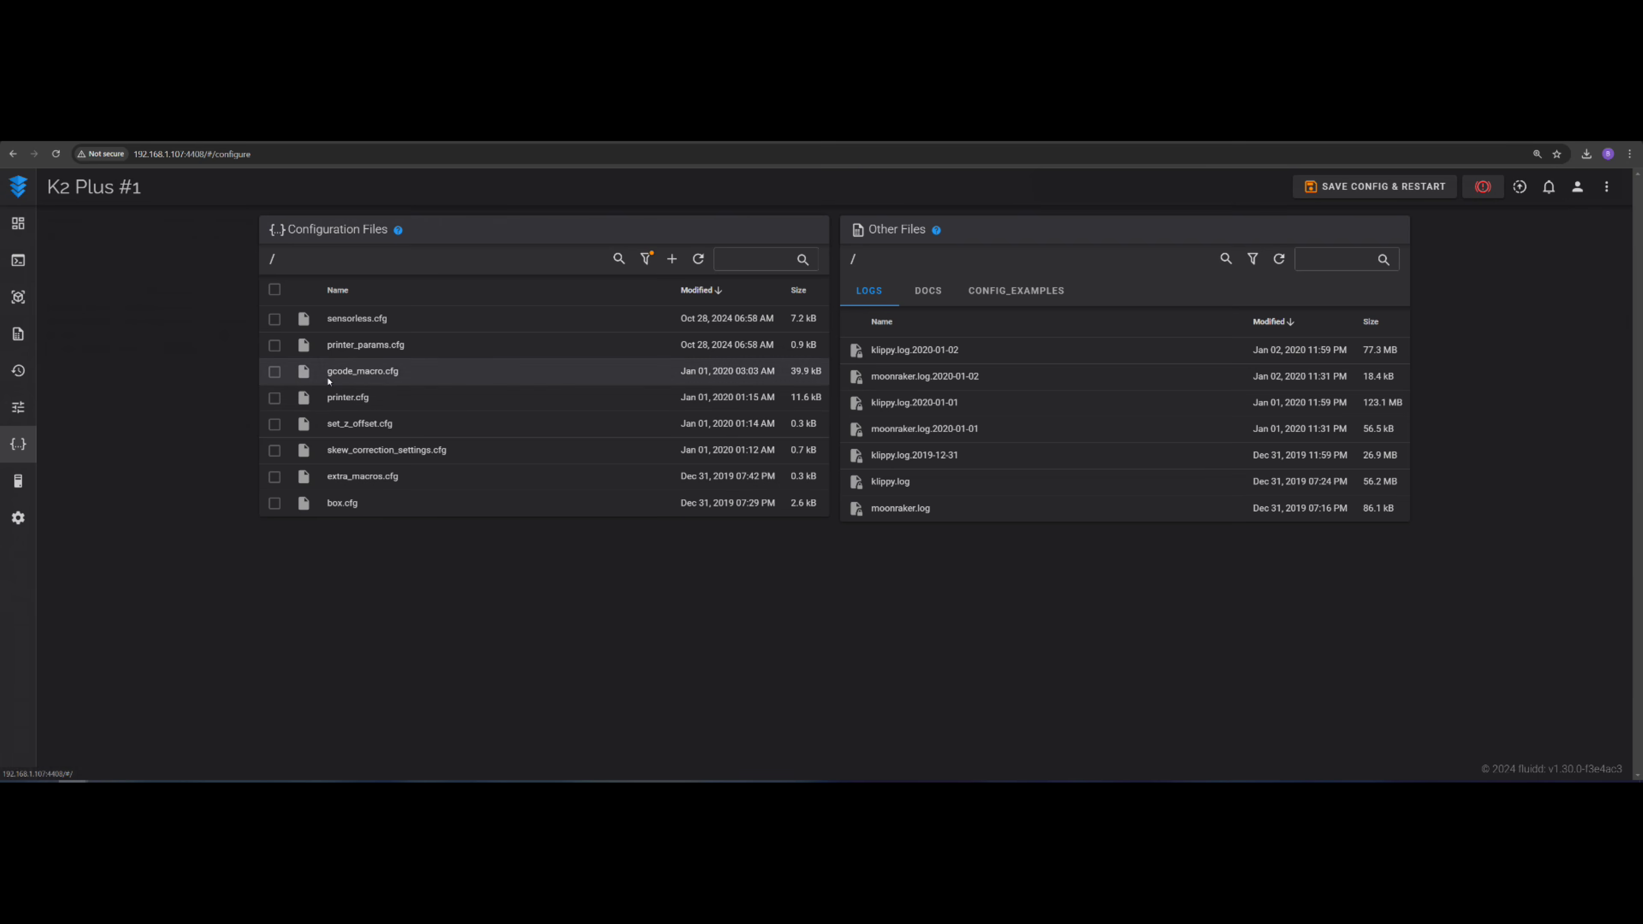
click(340, 398)
scroll(316, 466, up, 20)
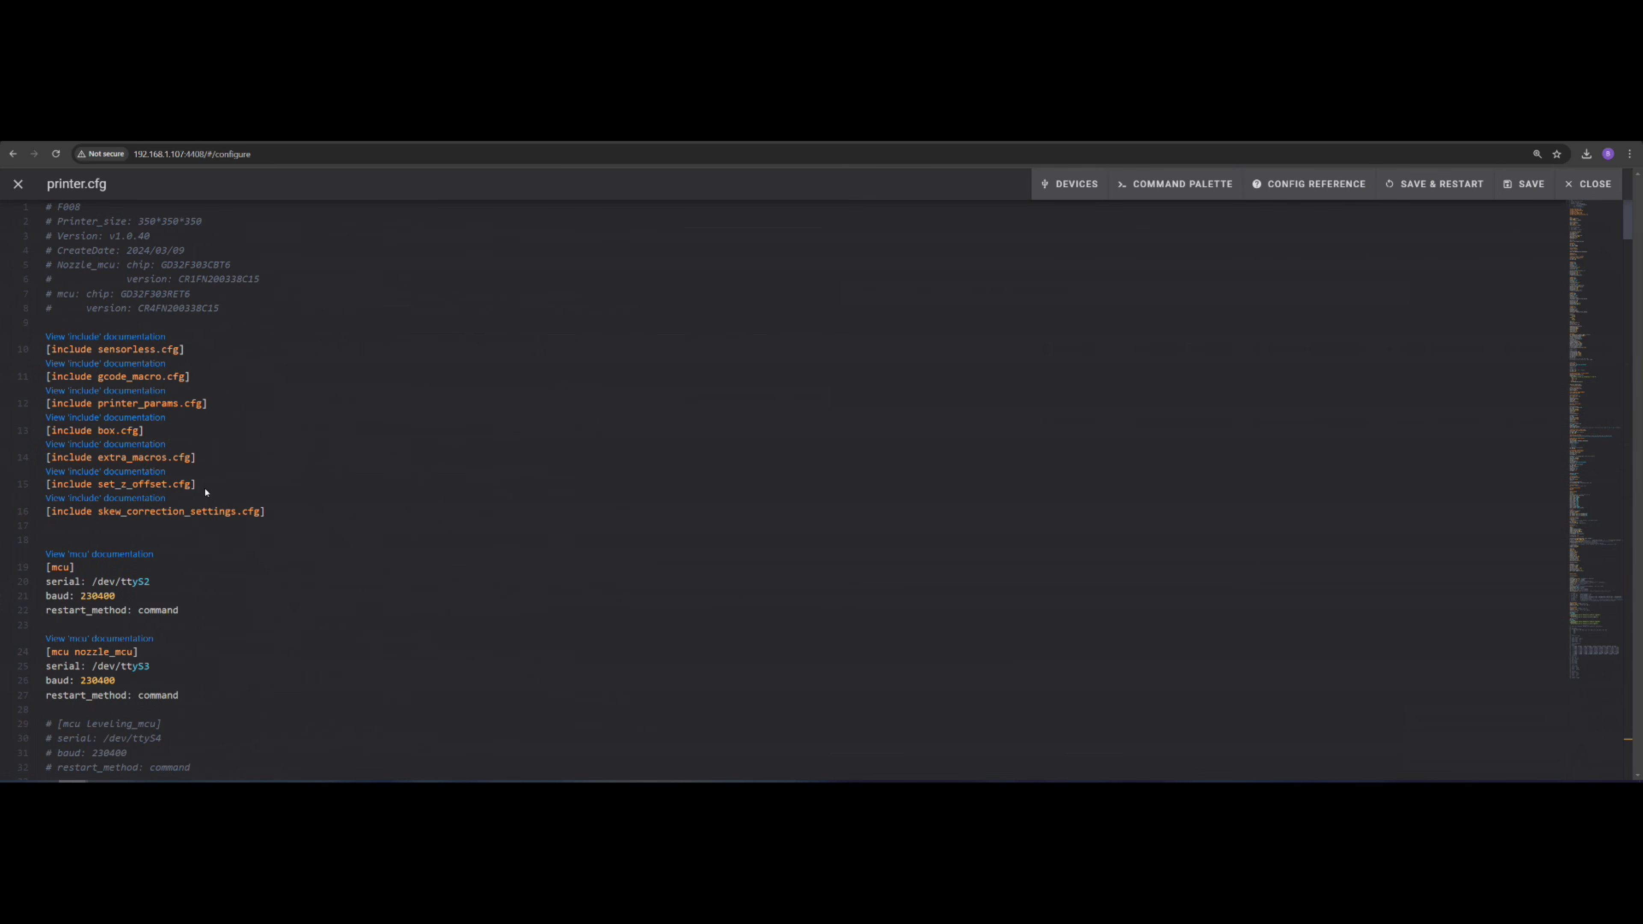
click(203, 492)
drag(196, 484, 48, 488)
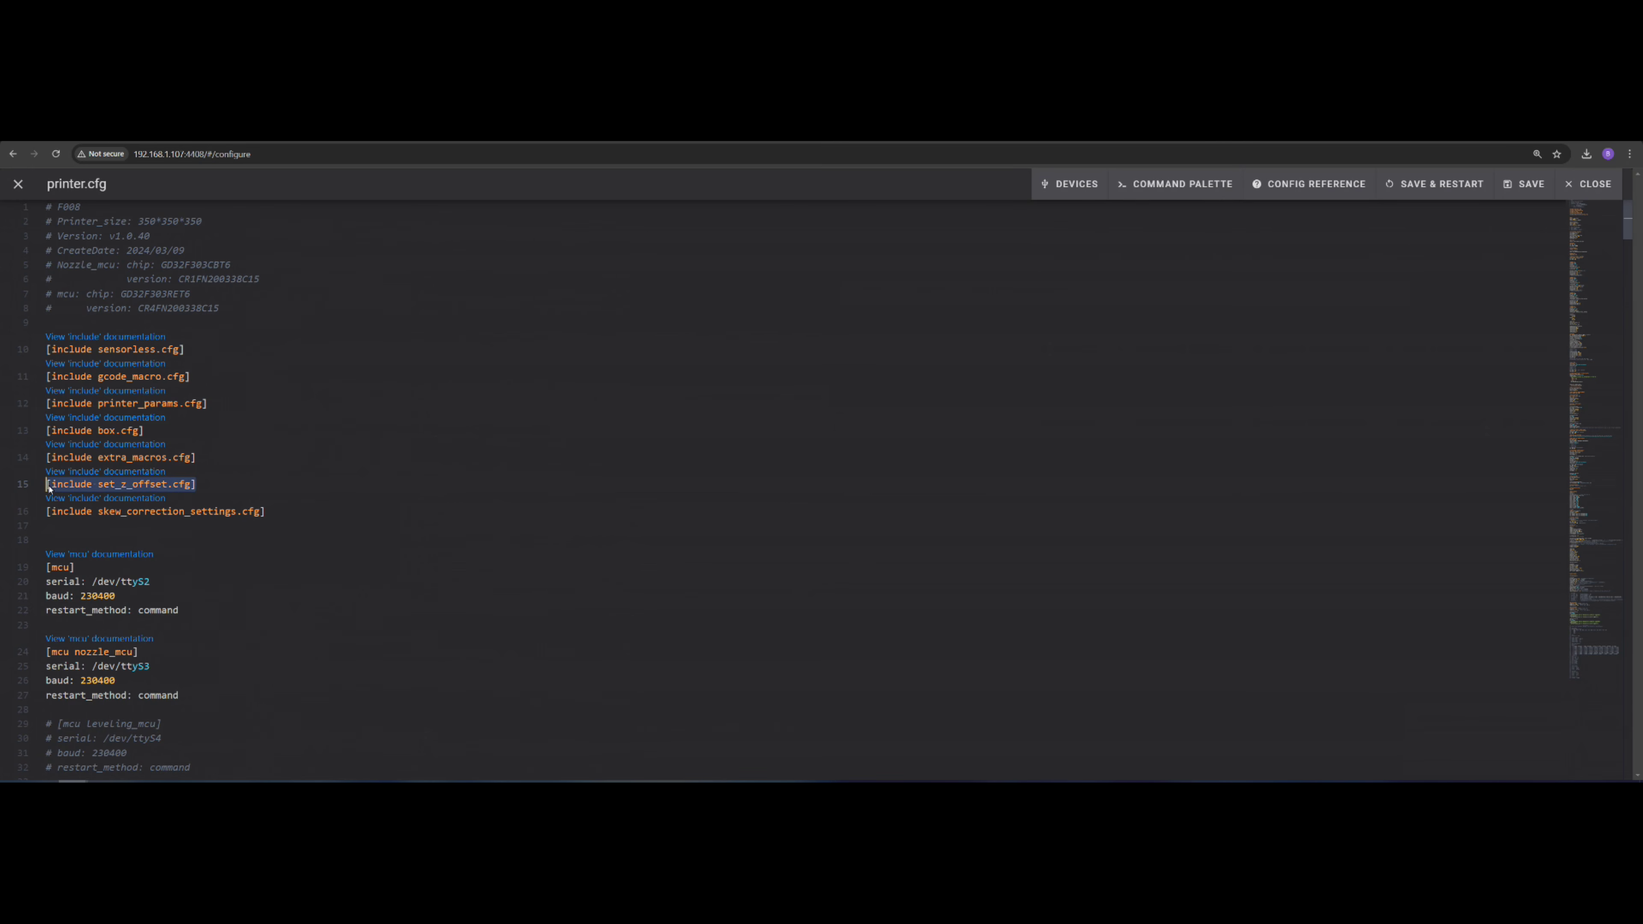
click(218, 491)
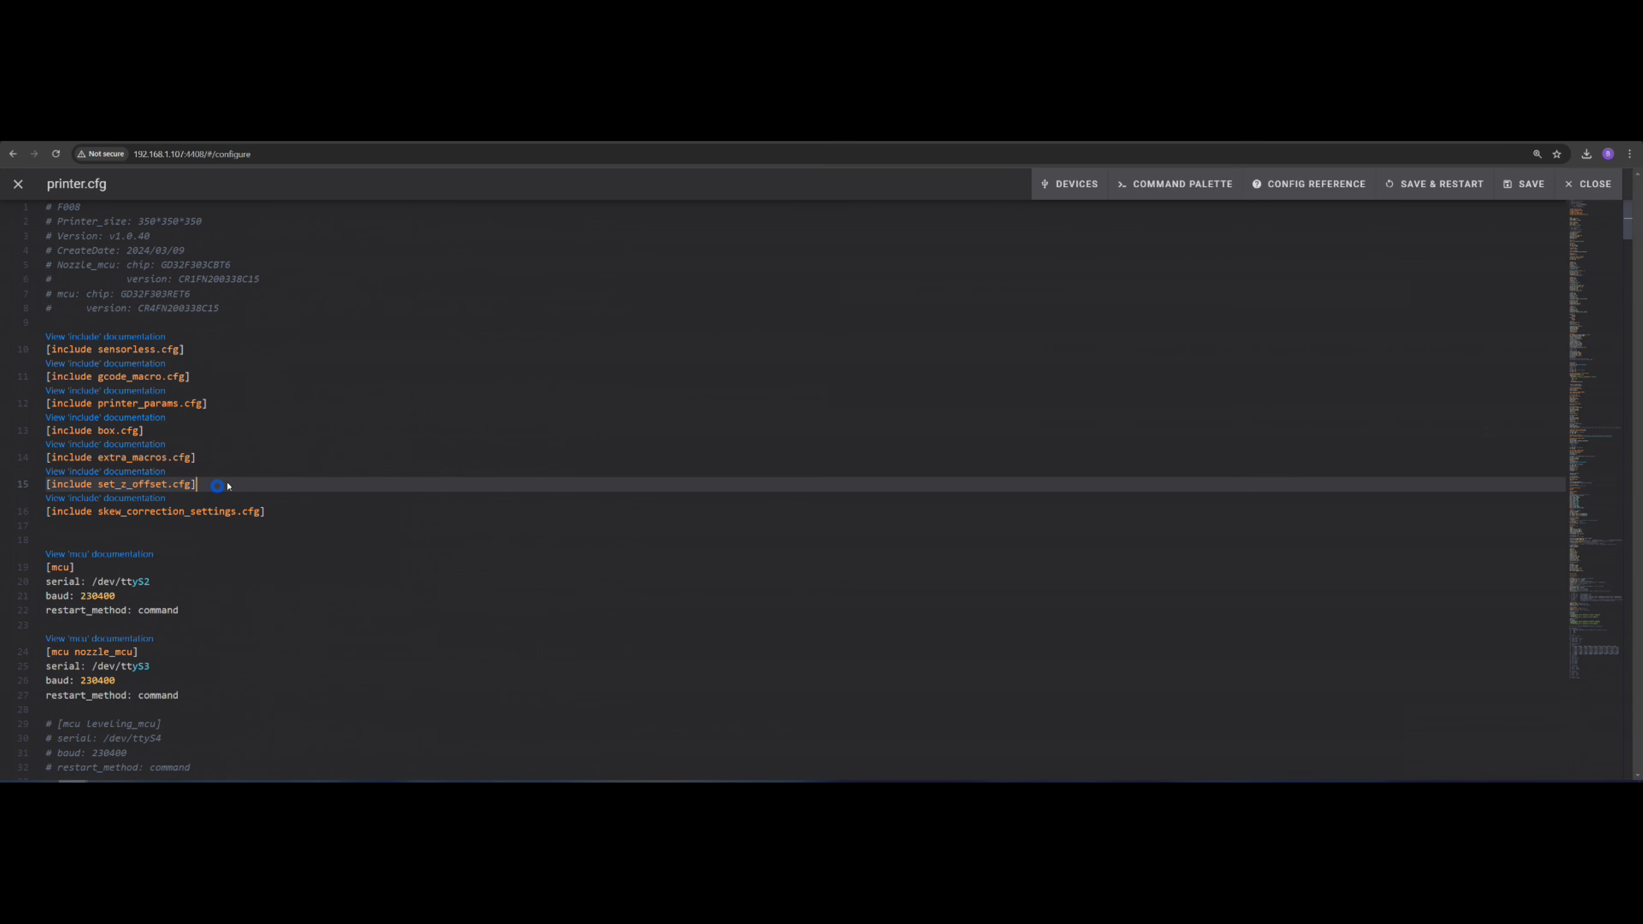
click(19, 184)
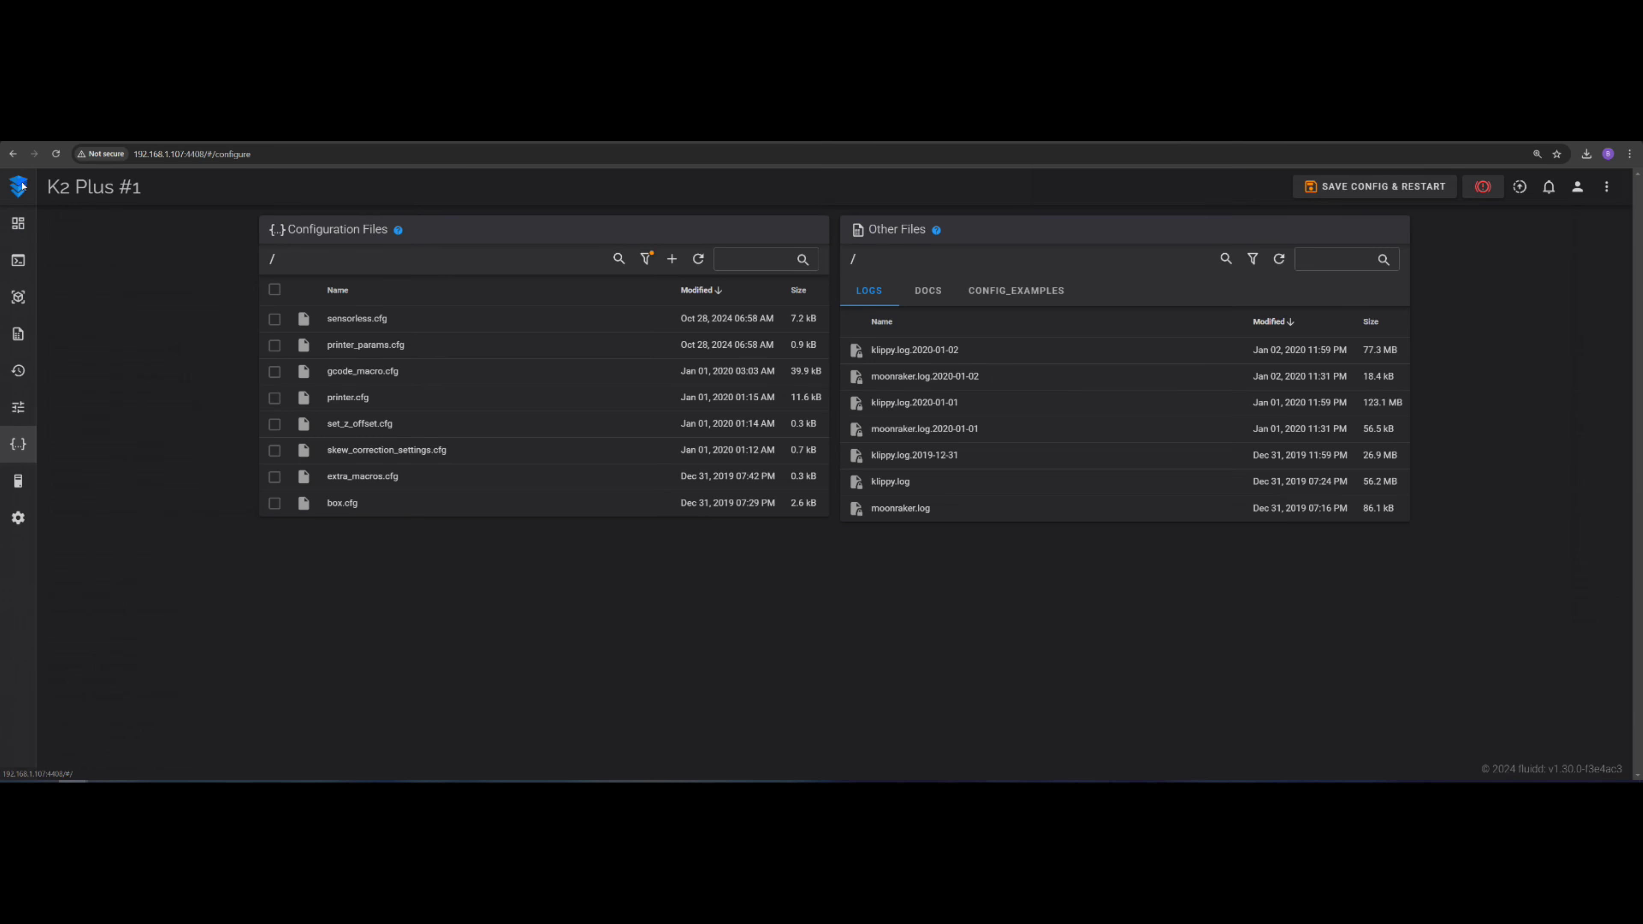
click(359, 429)
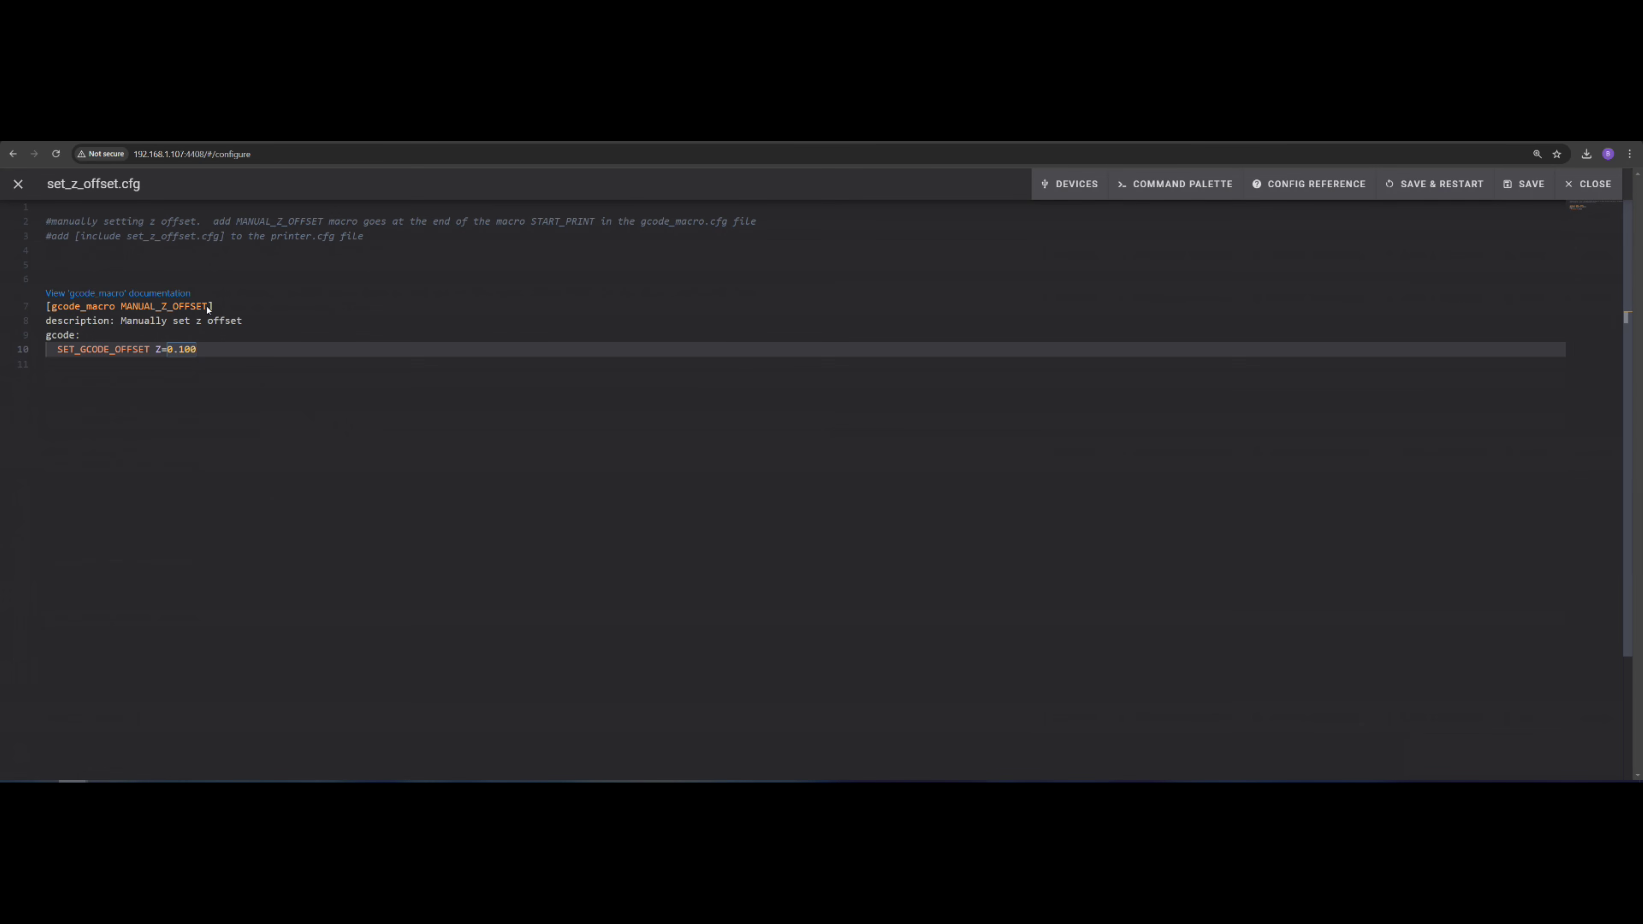
drag(208, 305, 123, 307)
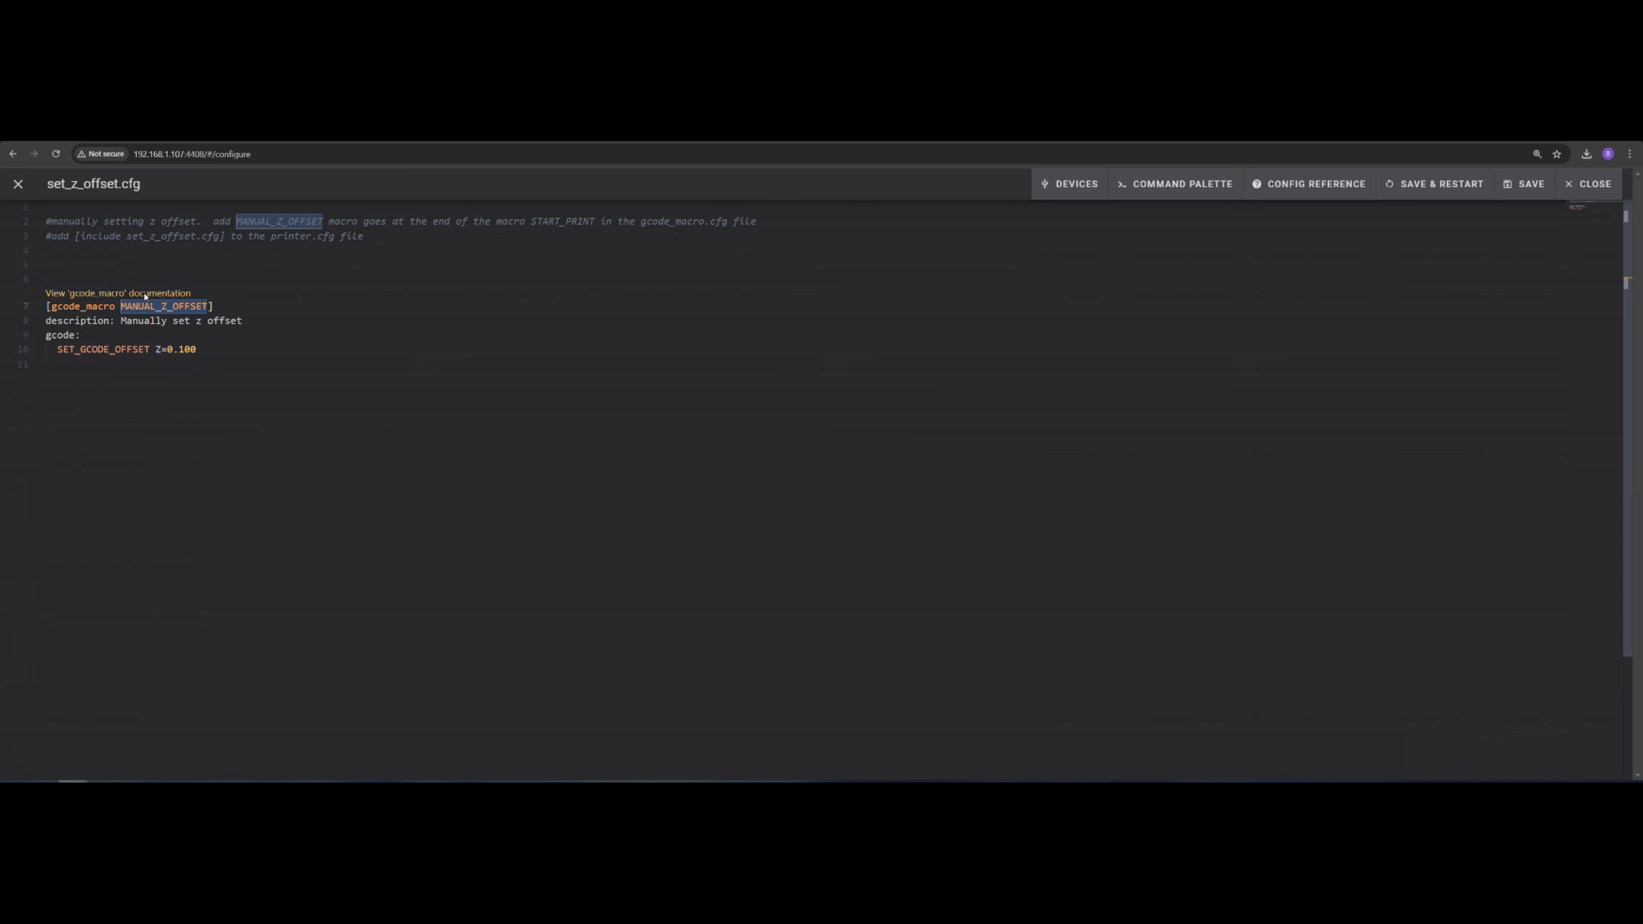
click(19, 184)
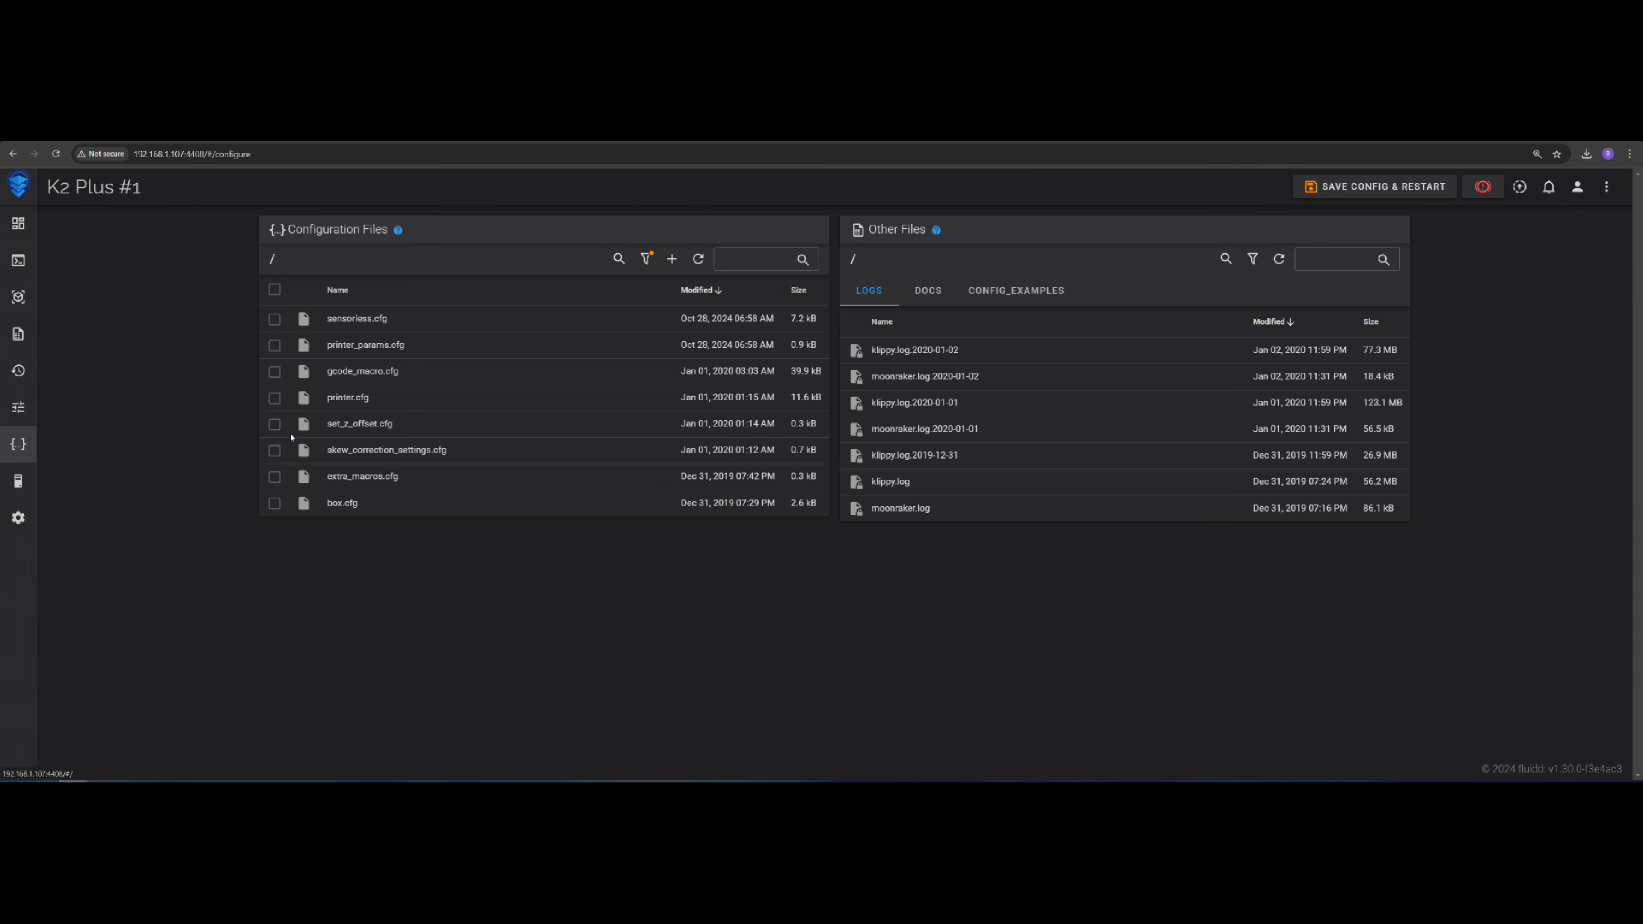
Step: Find the MANUAL_Z_OFFSET call at START_PRINT's end, close gcode_macro.cfg, and note Z Offset 0.000mm
click(363, 371)
scroll(139, 273, down, 10)
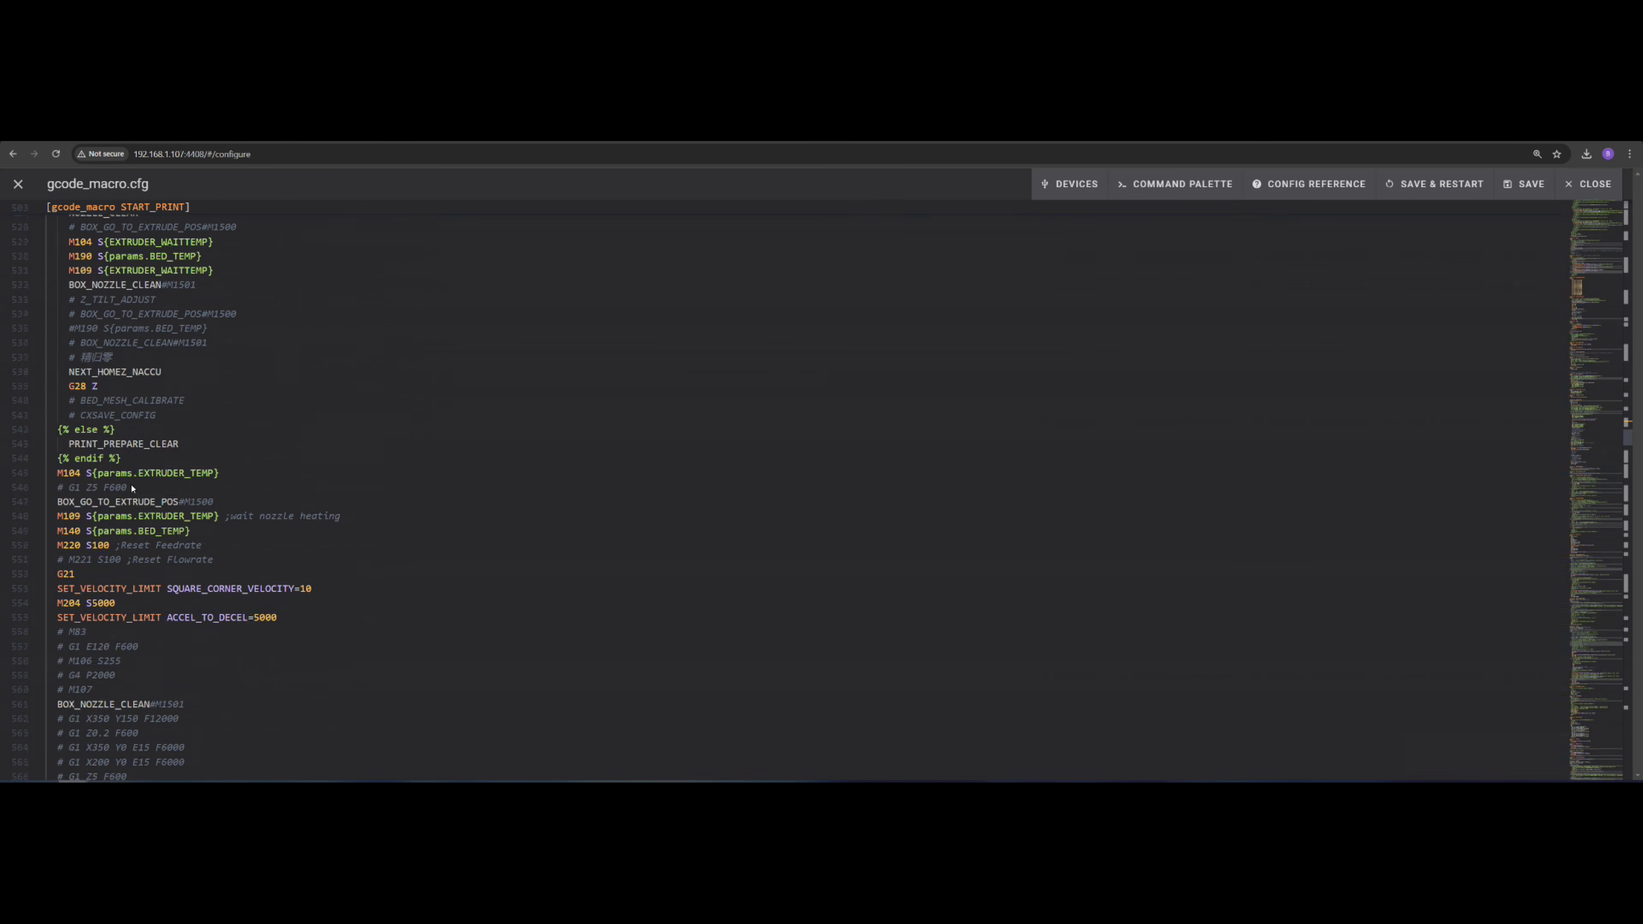
scroll(137, 484, up, 11)
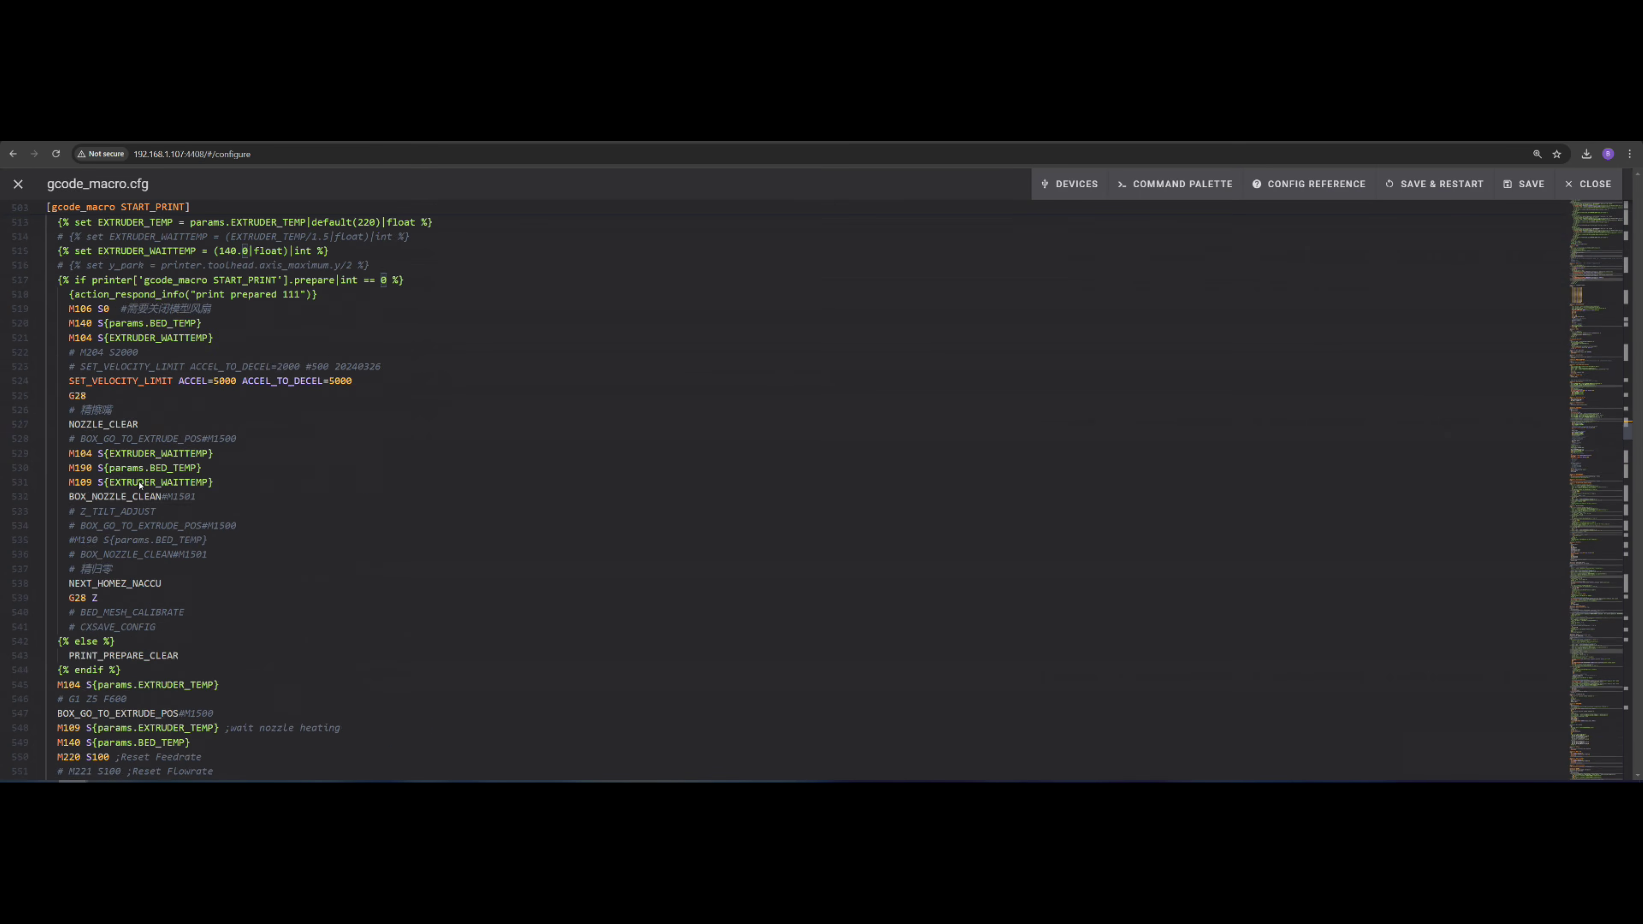
scroll(113, 429, down, 4)
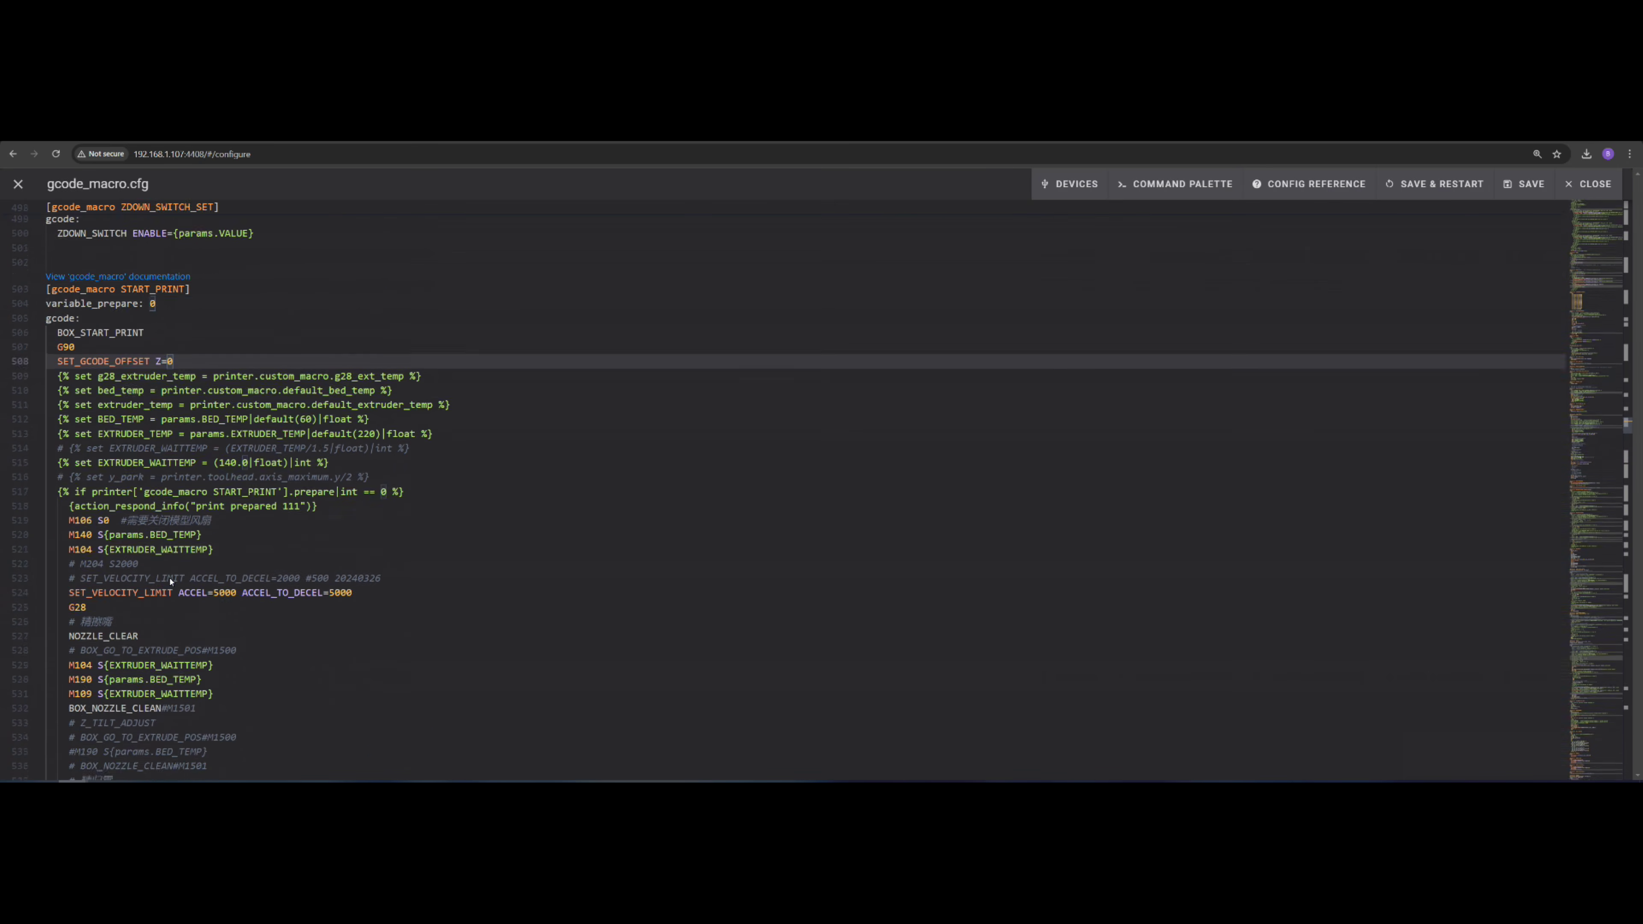
scroll(141, 494, down, 6)
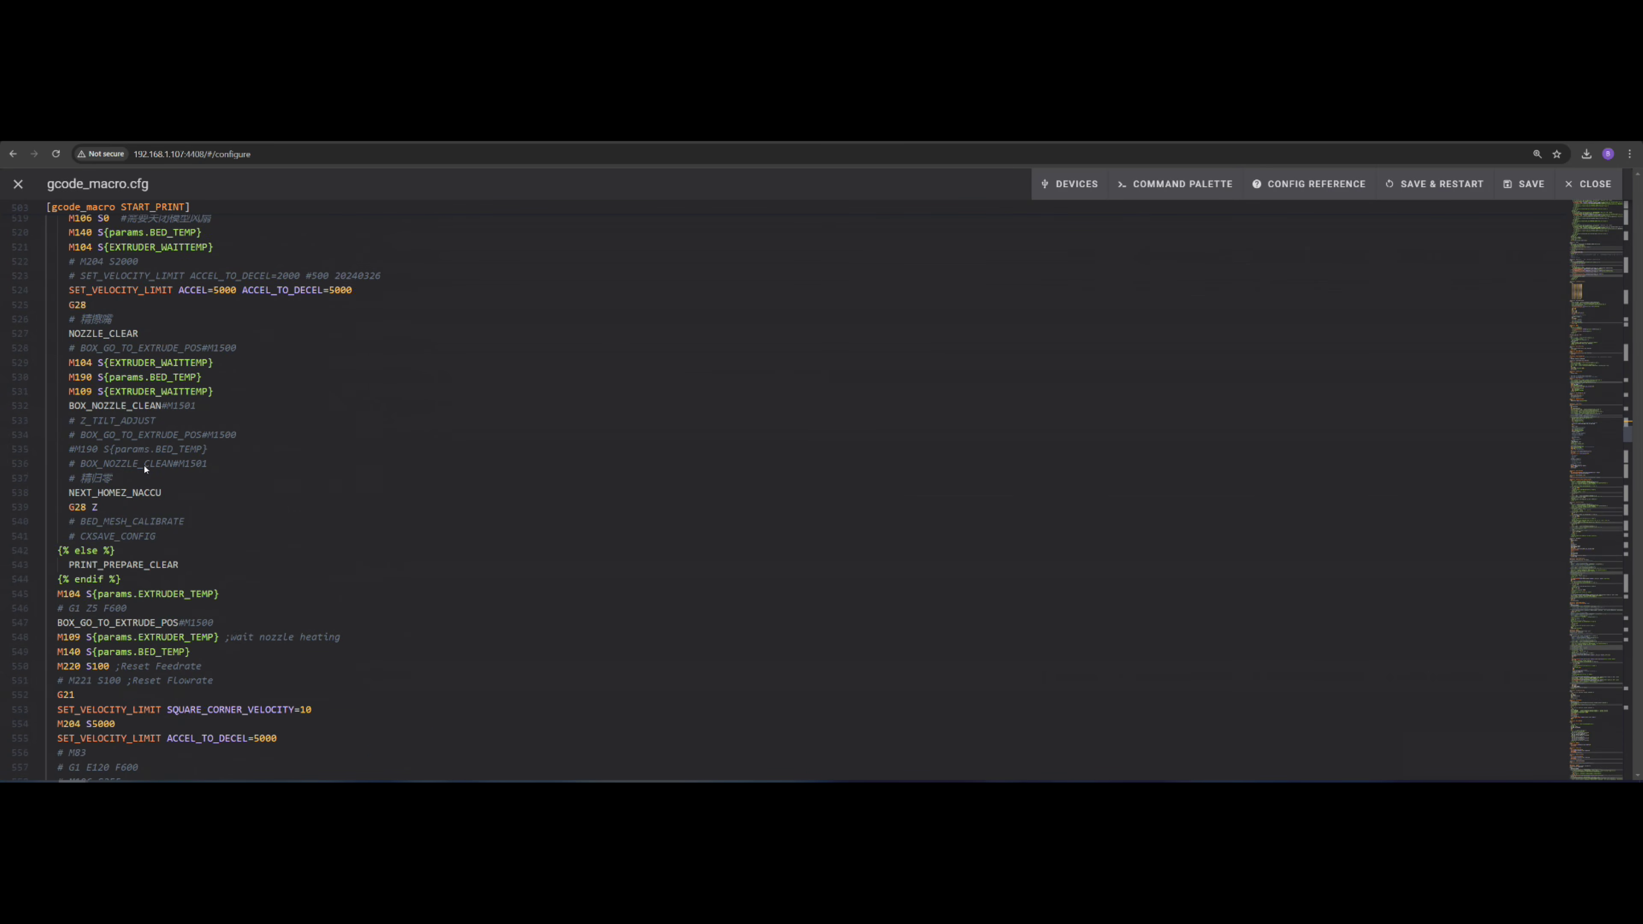
scroll(105, 419, down, 2)
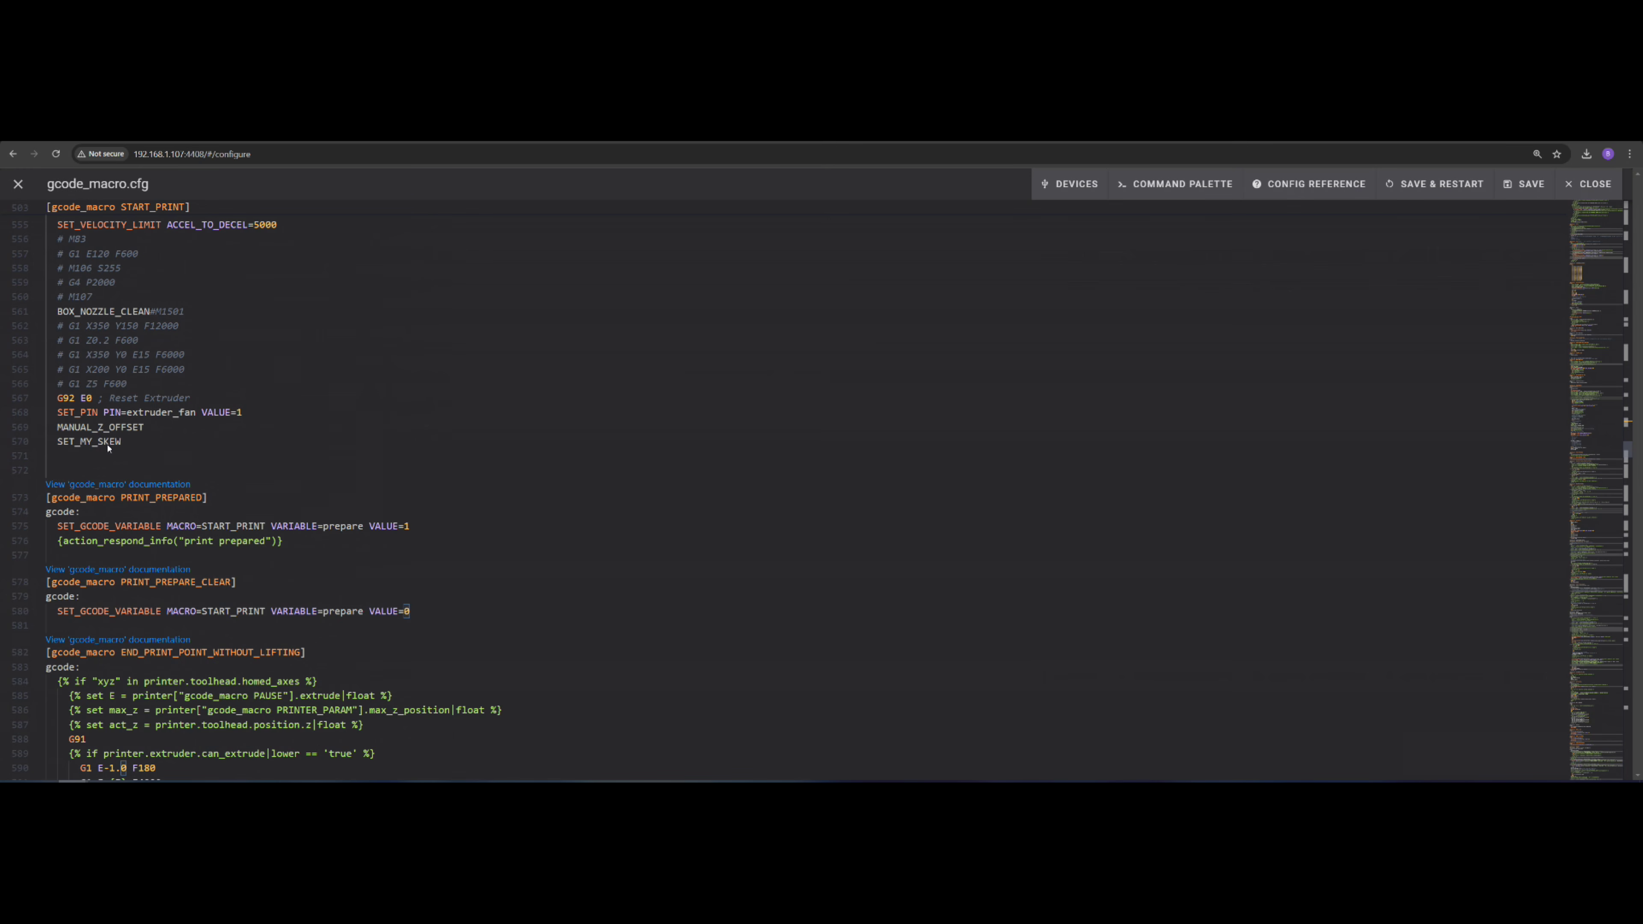
double_click(147, 432)
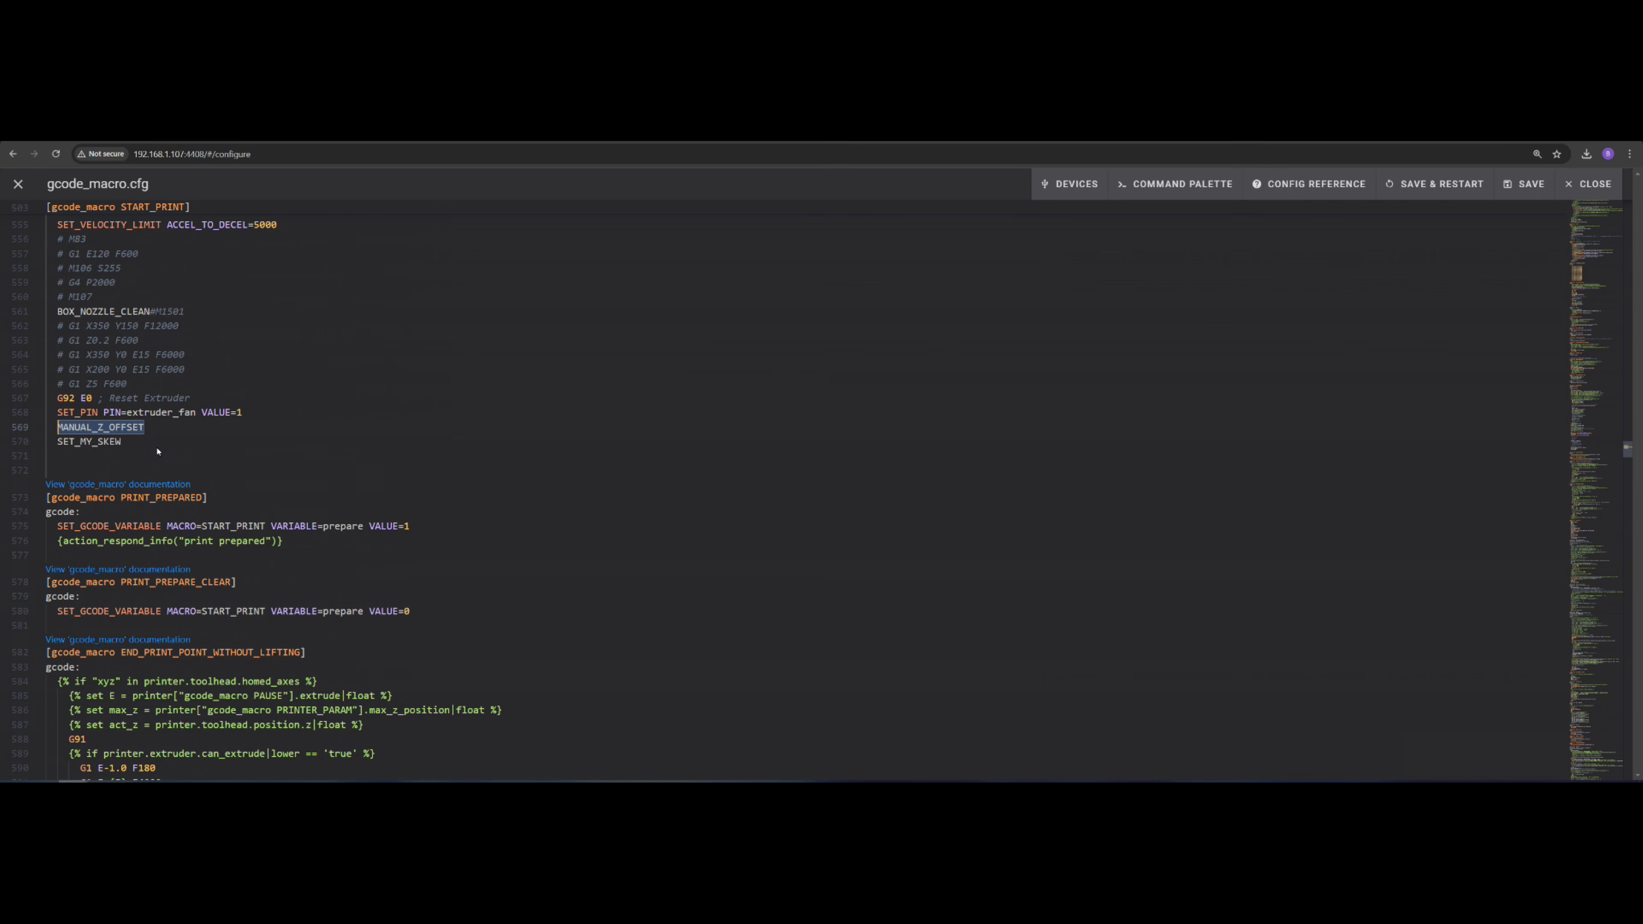
click(20, 184)
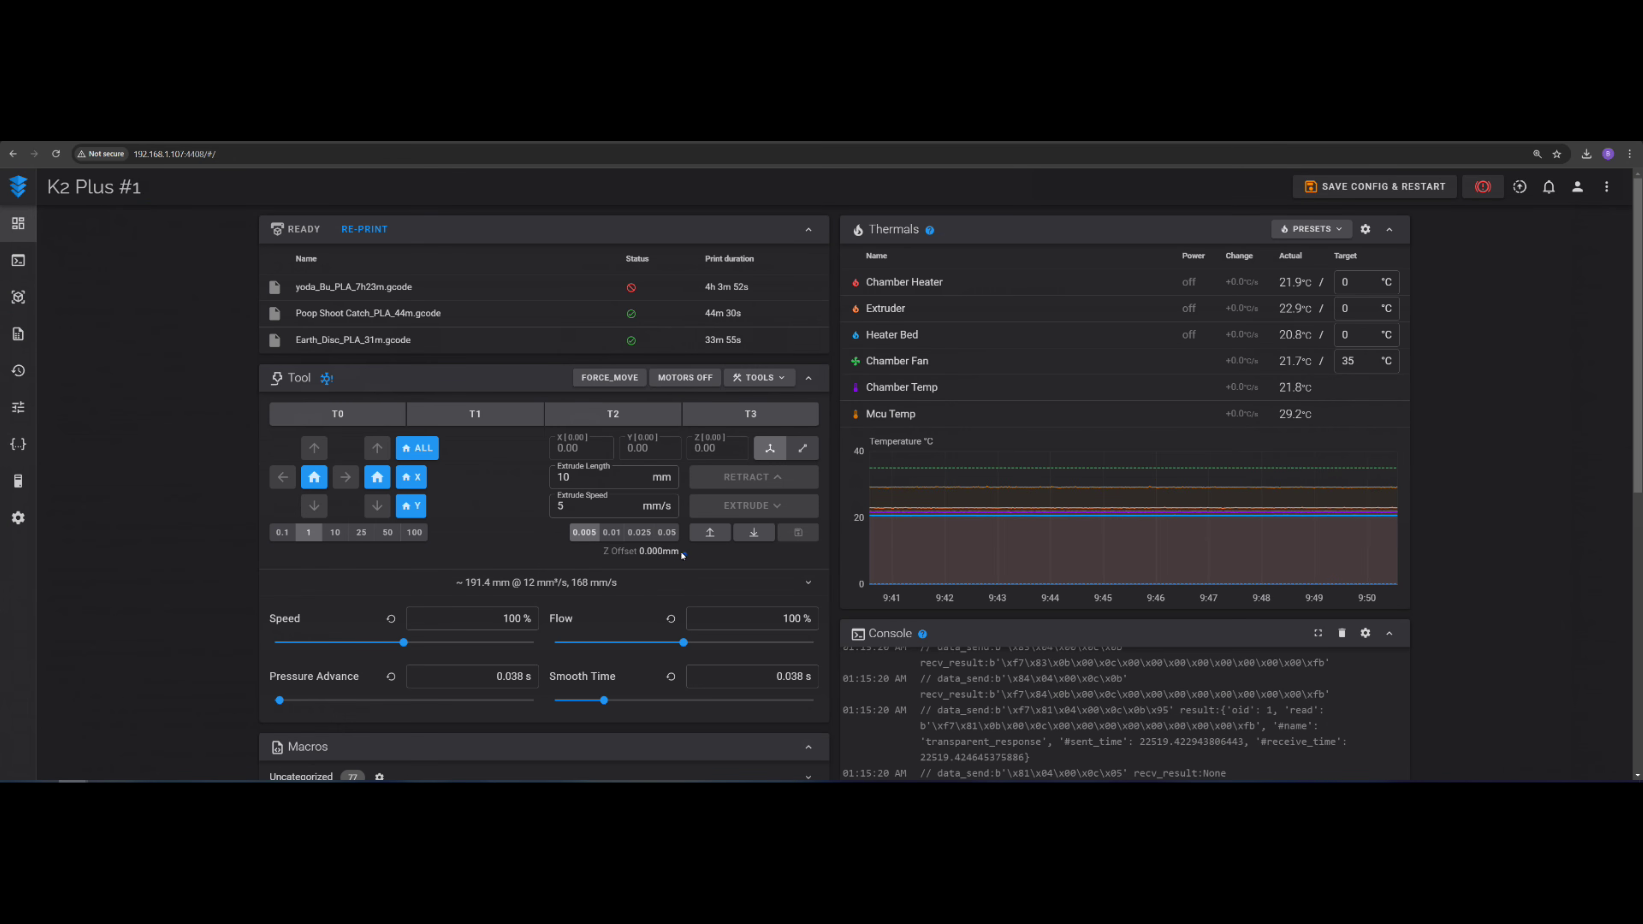
drag(683, 554, 603, 564)
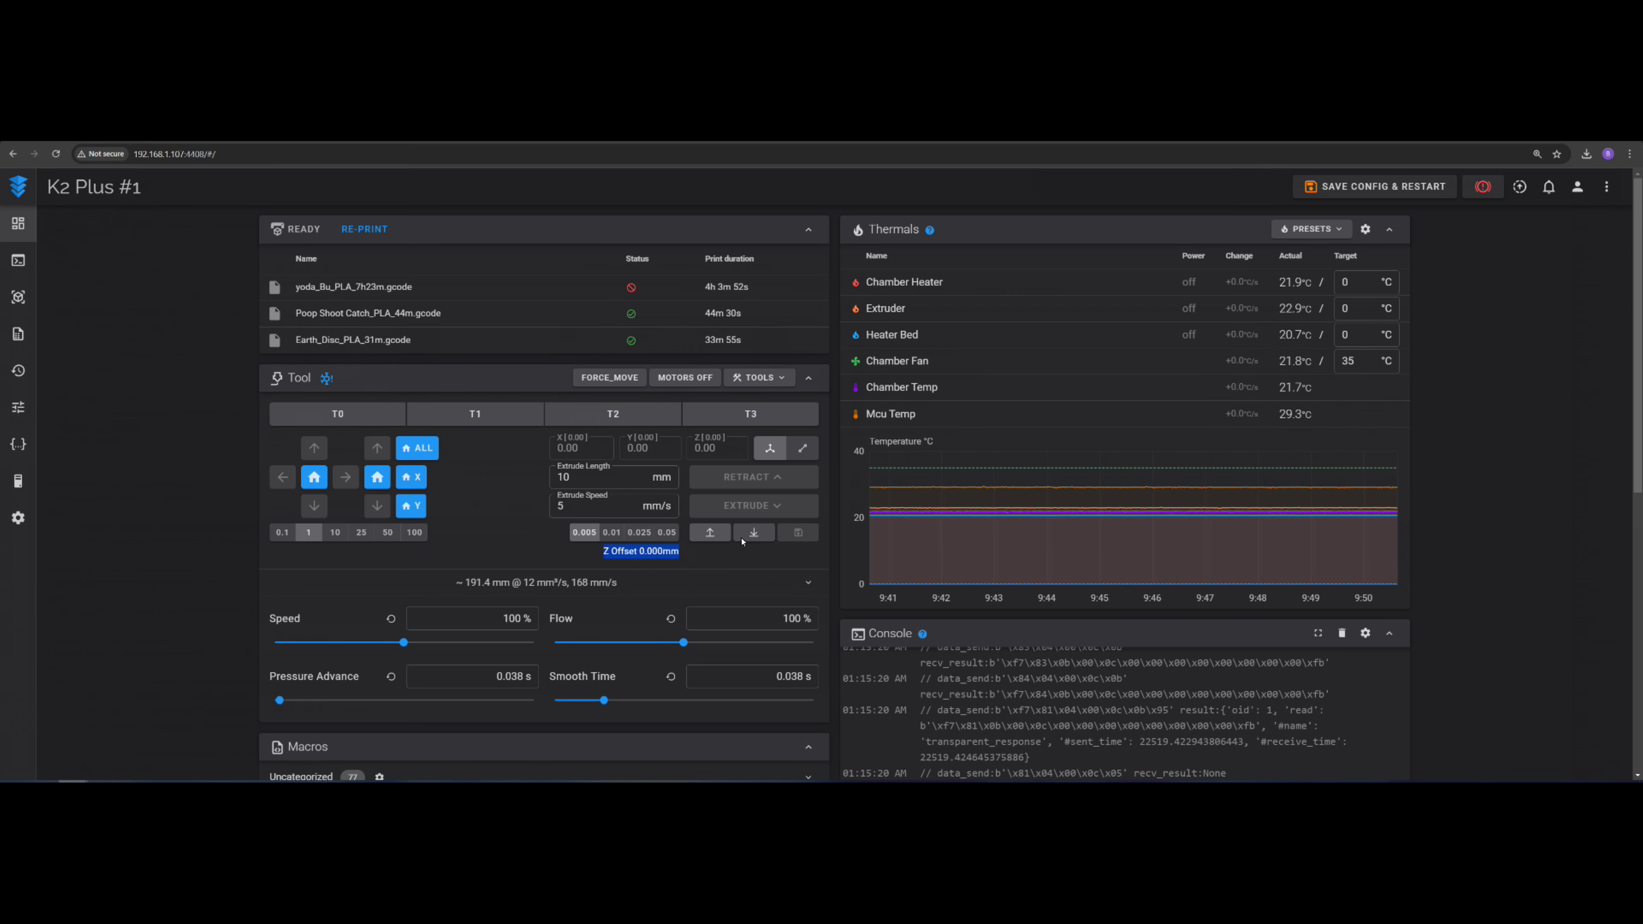
click(700, 551)
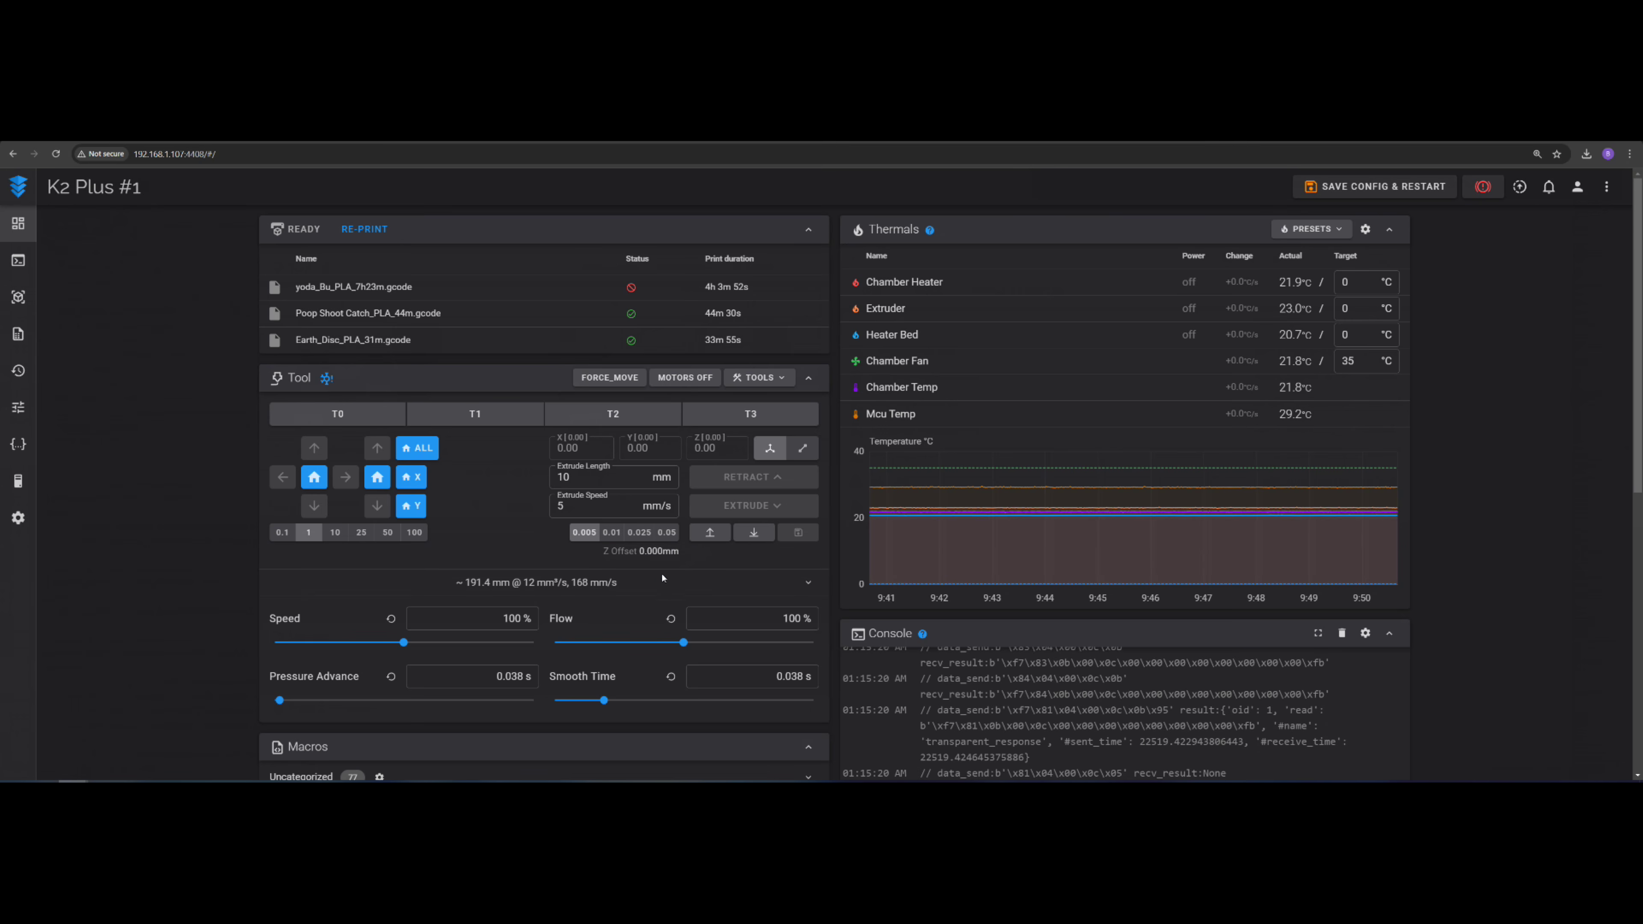